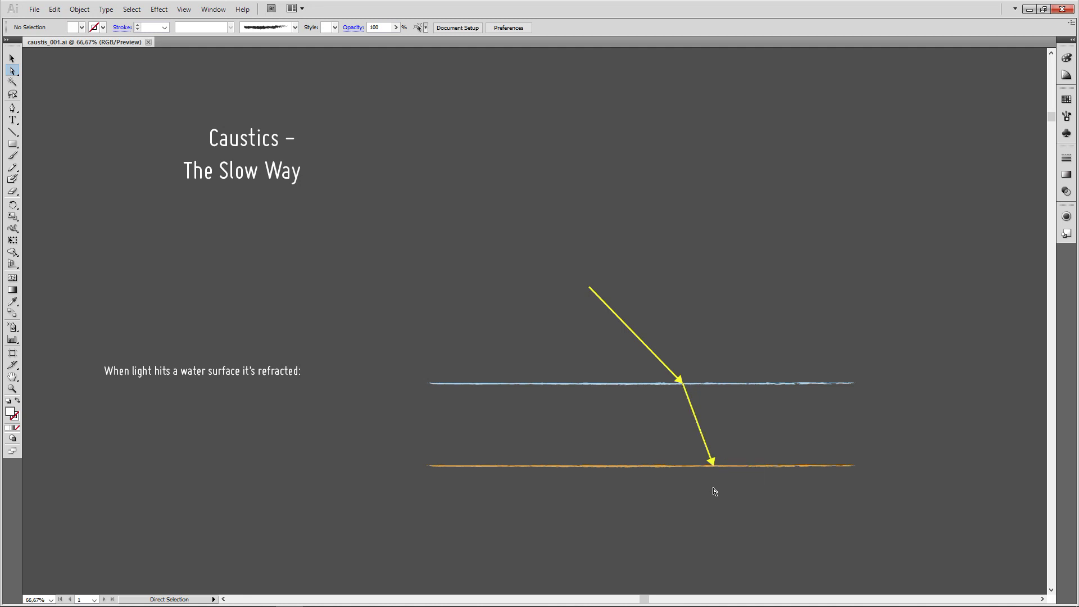
Step: Scroll down to the wavy water diagram with red (0, -1, 0) rays, yellow refracted rays and the hitpos marker
scroll(530, 466, down, 5)
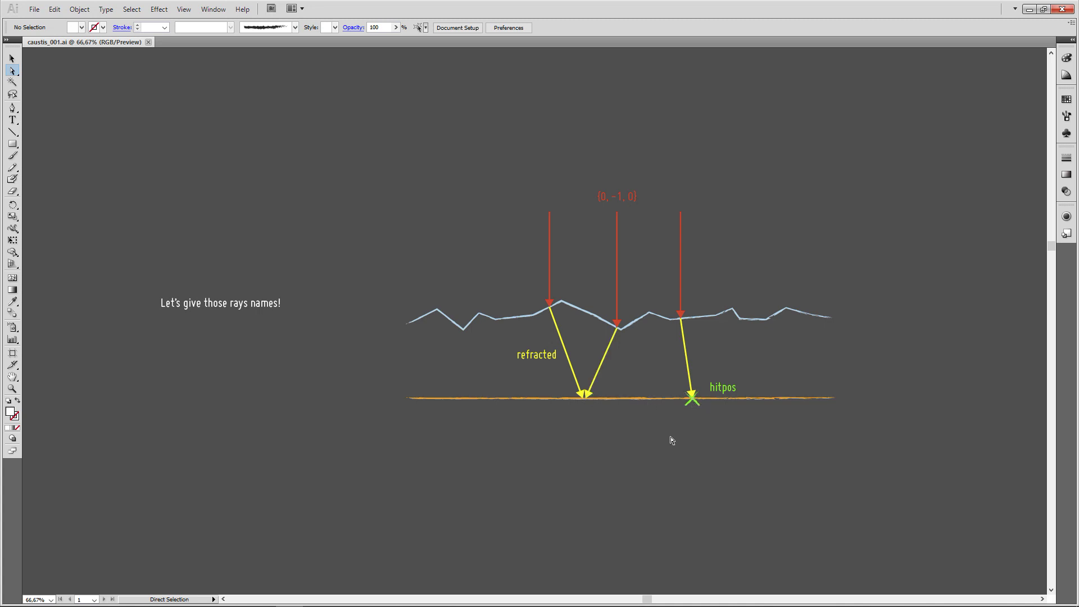
Step: Scroll down to the 'Let's give those rays names!' diagram with pink N (normal) arrows
scroll(669, 437, down, 1)
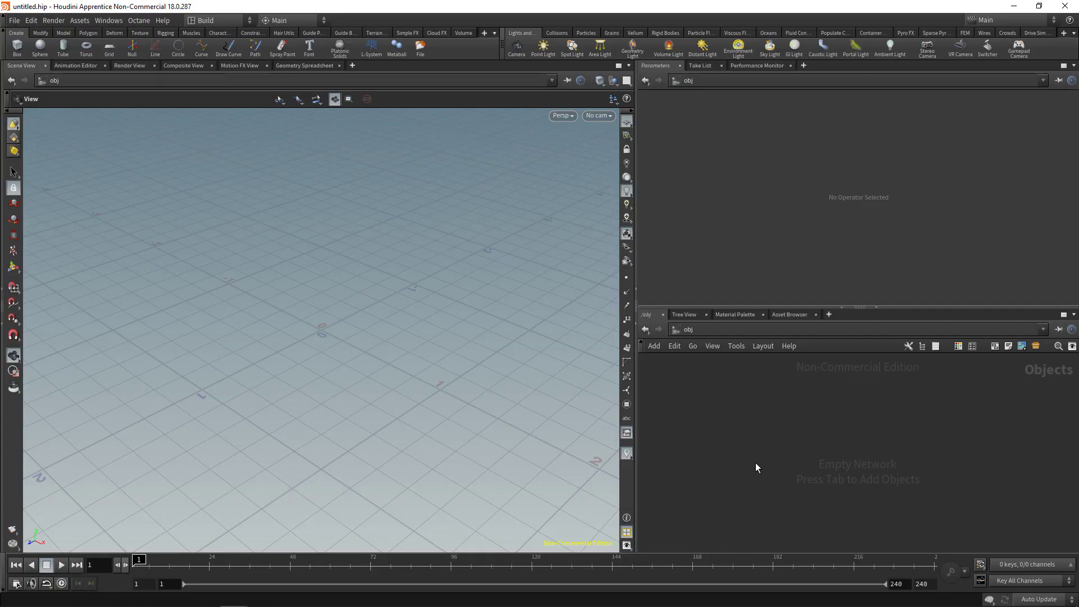
Step: Add a grid geometry object grid1 and go inside it
key(Tab)
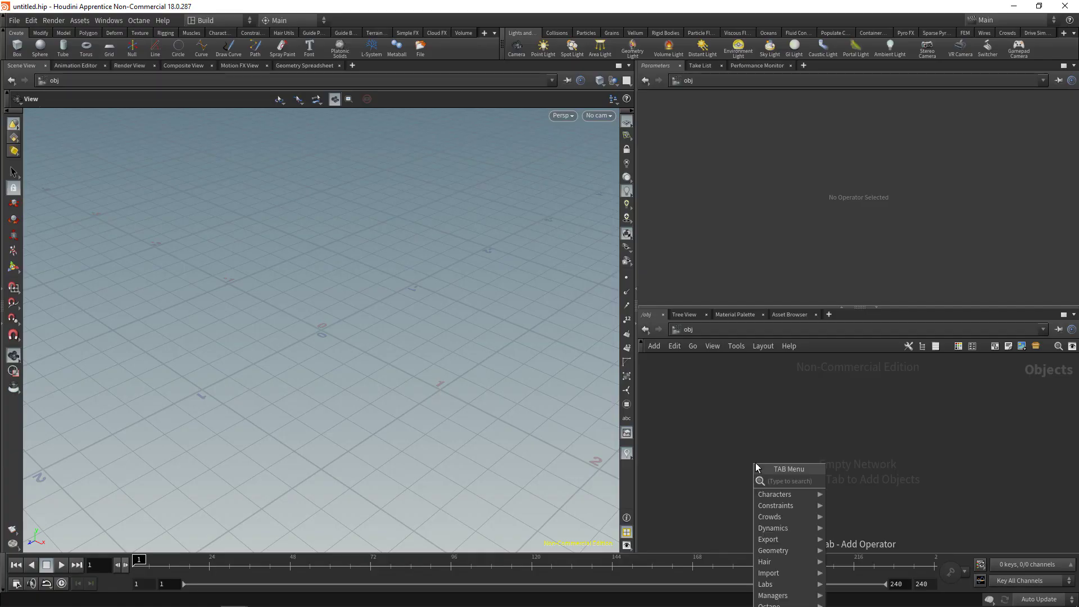
text(grid)
key(Return)
scroll(381, 356, down, 10)
drag(755, 462, 762, 440)
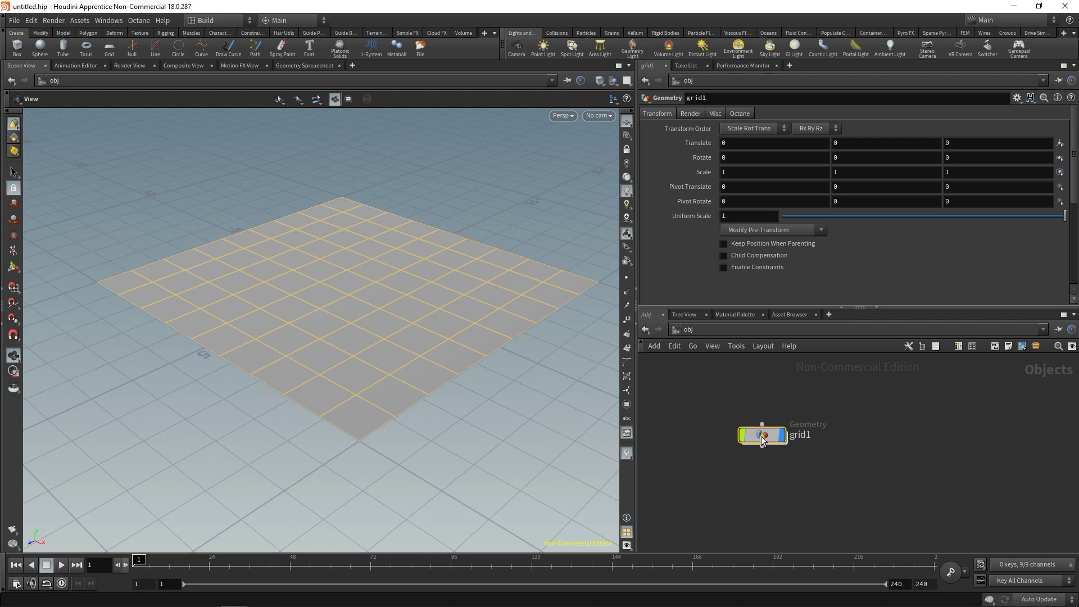
double_click(762, 437)
Step: Set the grid to 400 rows and 400 columns with Center Y 0.5
click(744, 200)
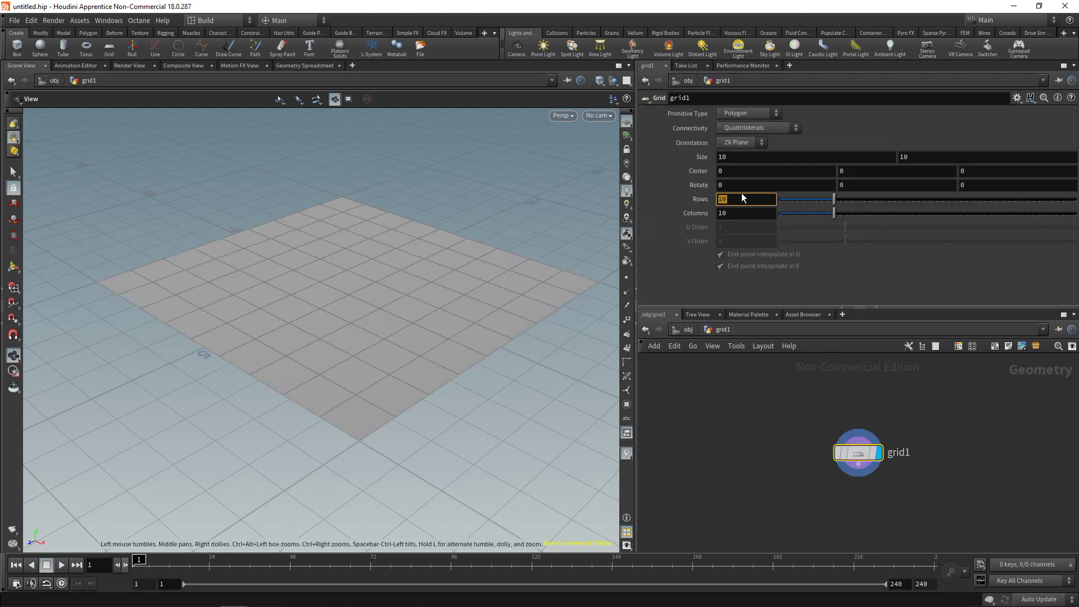
text(400)
key(Tab)
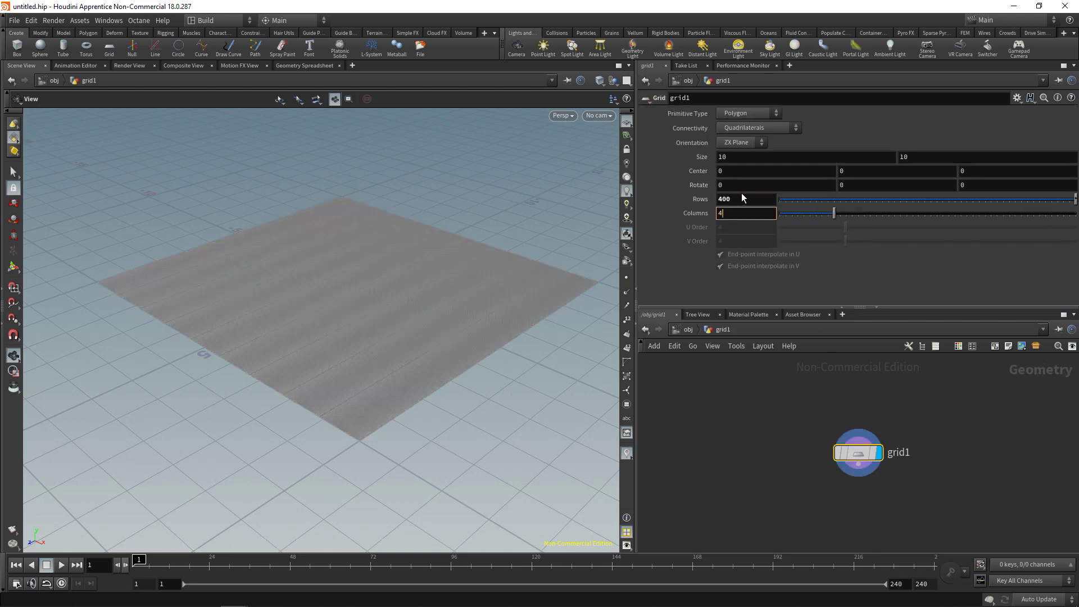
text(400)
key(Return)
alt+drag(419, 311, 436, 365)
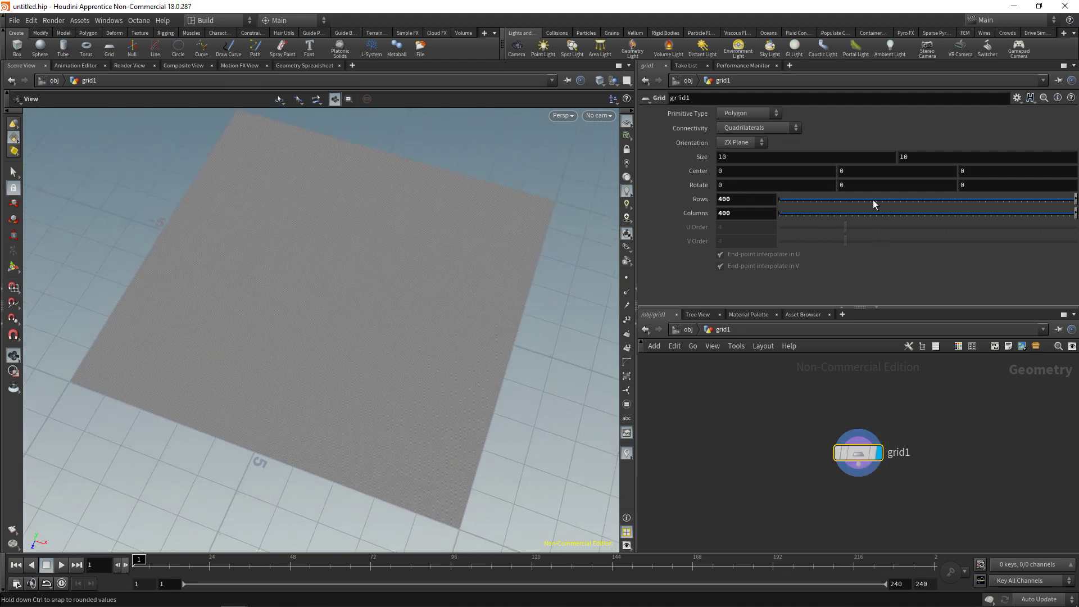
click(854, 172)
text(0.5)
key(Return)
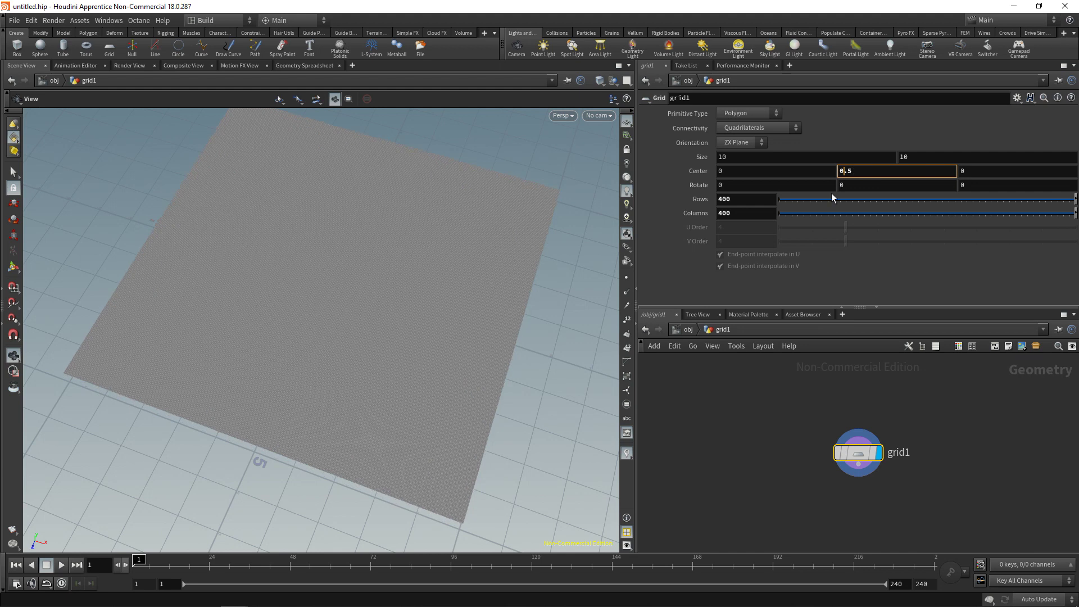
alt+drag(444, 382, 433, 338)
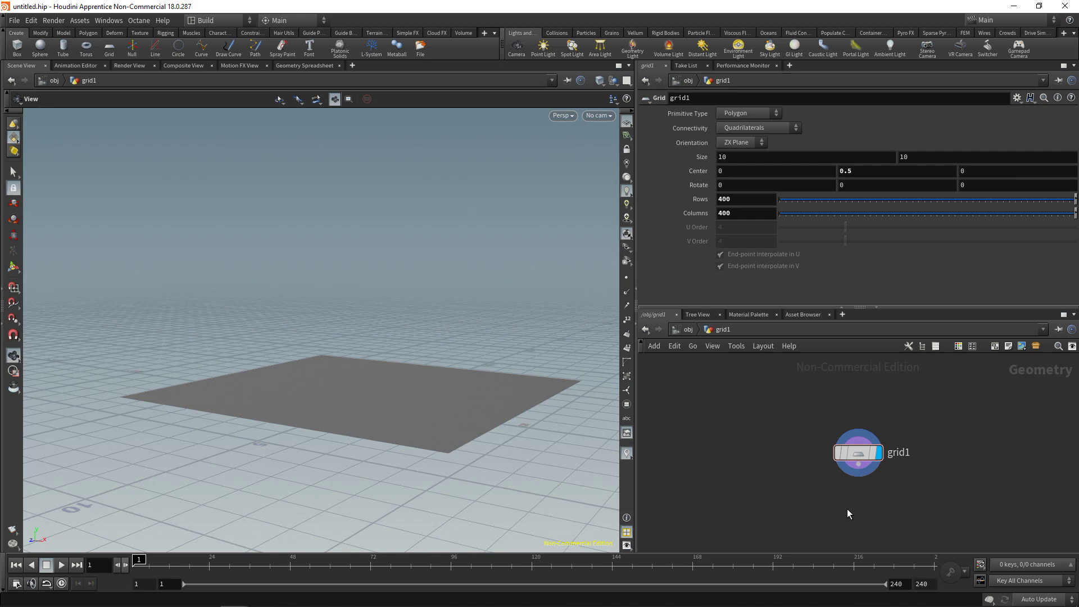
Step: Append a Mountain node with Height 0.5 and Element Size 2
key(Tab)
text(mount)
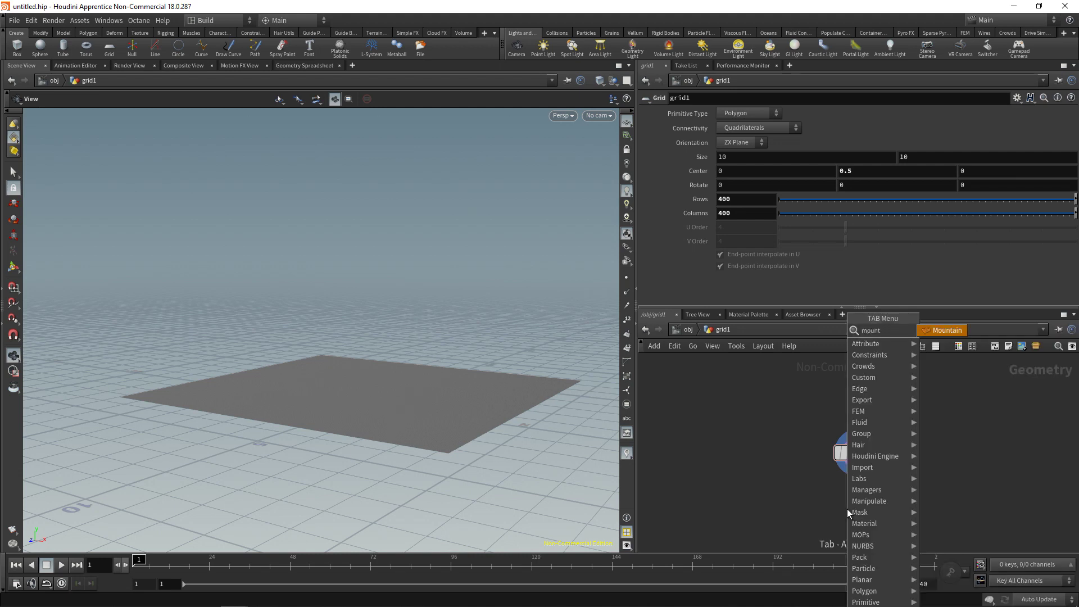
key(Return)
click(847, 508)
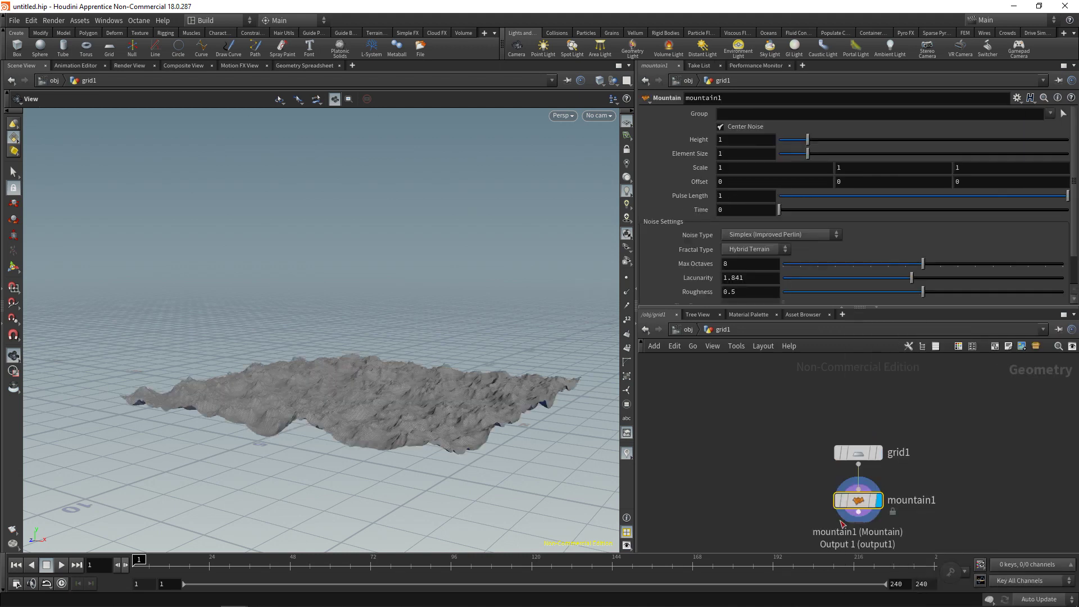
drag(807, 139, 793, 140)
click(748, 139)
key(BackSpace)
key(Return)
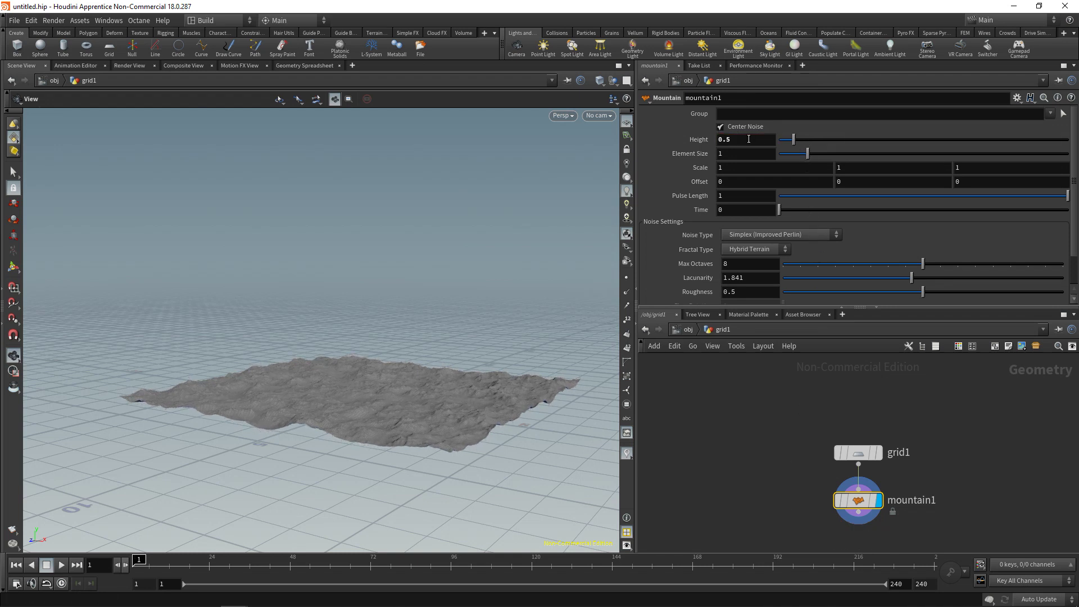
click(747, 154)
text(2)
key(Return)
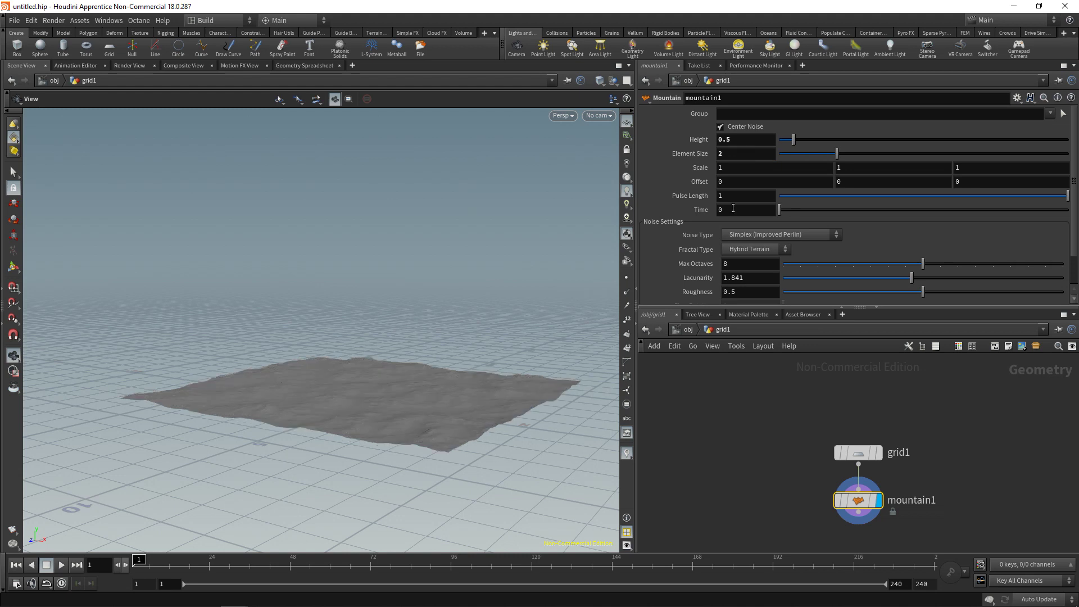
drag(394, 456, 489, 380)
Step: Copy grid1 as a templated grid2 and set its Center Y to 0
drag(517, 444, 348, 433)
drag(901, 428, 855, 478)
key(ctrl+c)
key(ctrl+v)
click(1029, 499)
click(876, 171)
text(0)
key(Return)
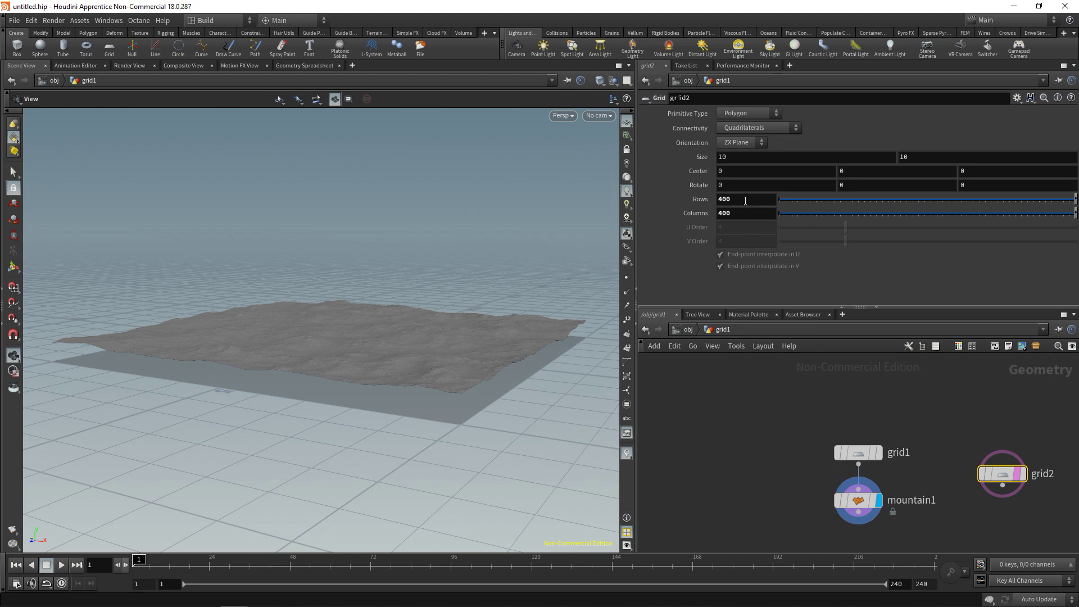
Step: Give grid2 2 rows, 2 columns and a size of 100 by 100
key(Return)
text(2)
key(Tab)
text(2)
key(Return)
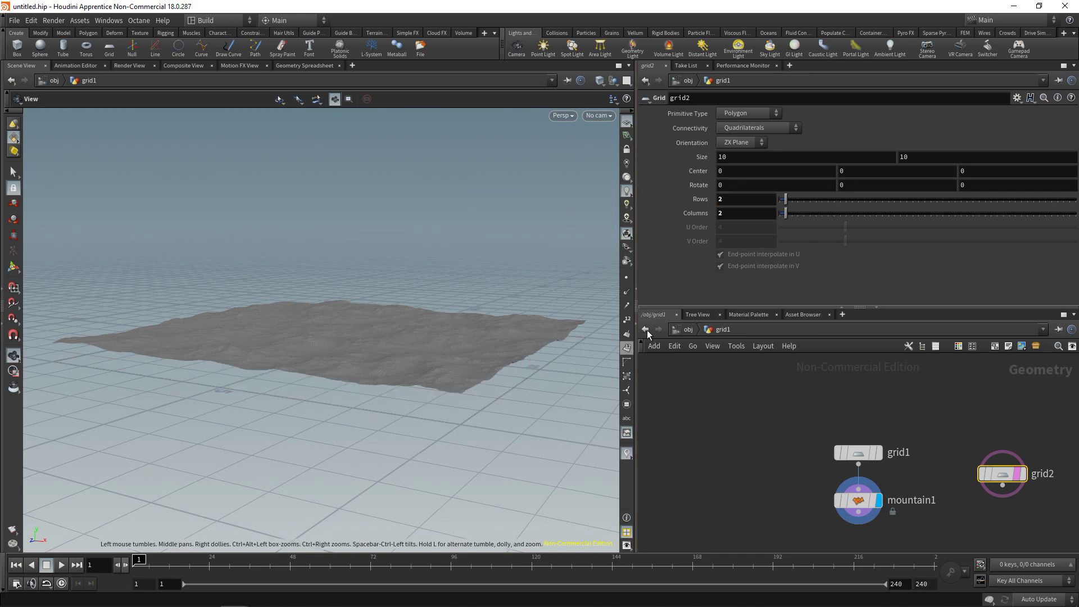
click(759, 158)
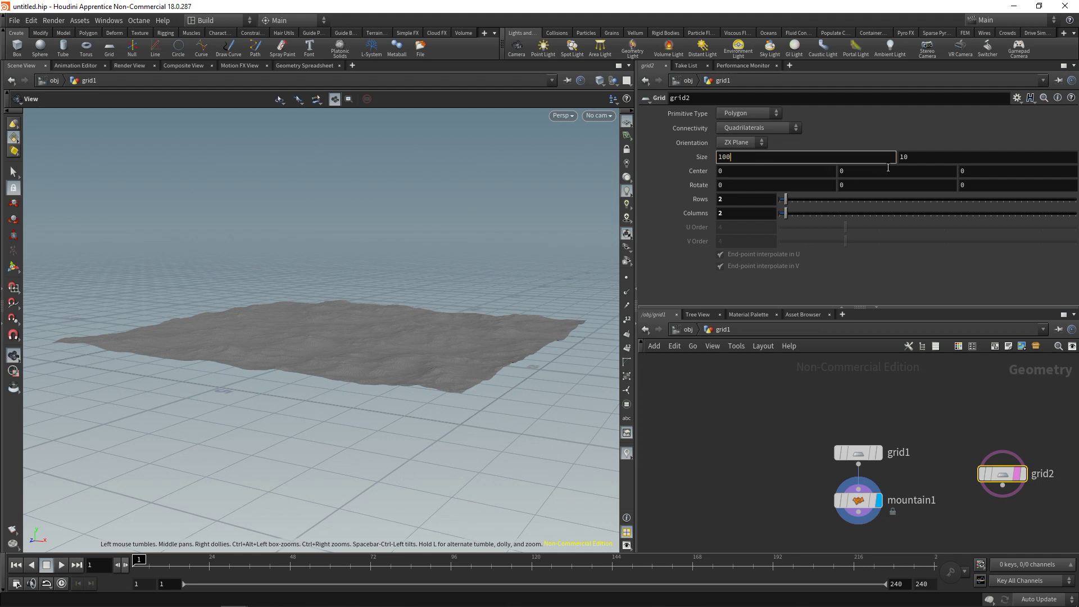
text(0)
click(917, 160)
text(0)
key(Return)
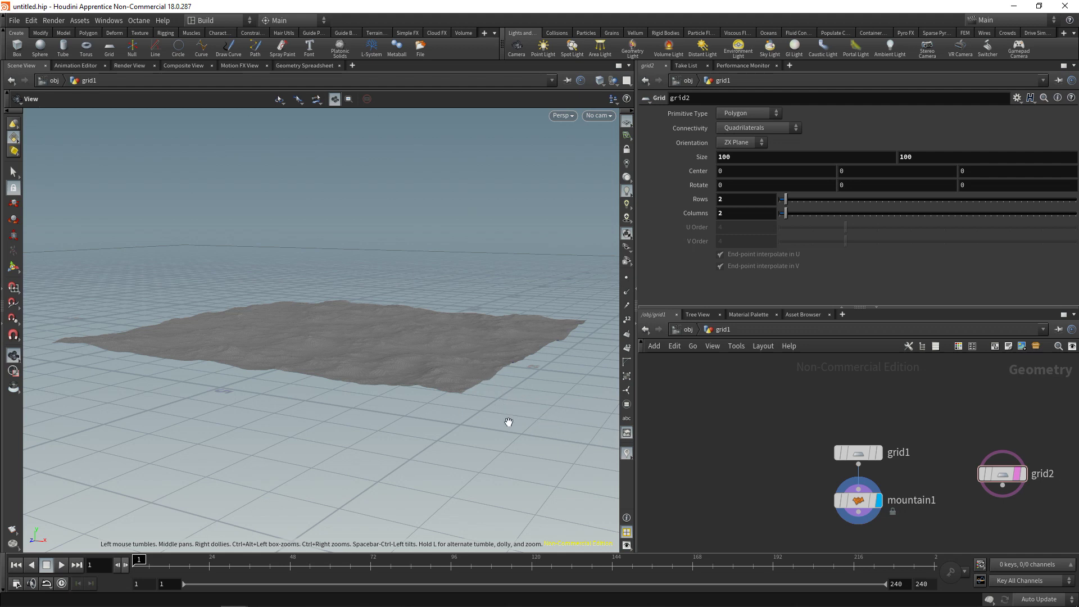
Step: Move the display flag back to mountain1 so the terrain shows above grid2
click(1021, 474)
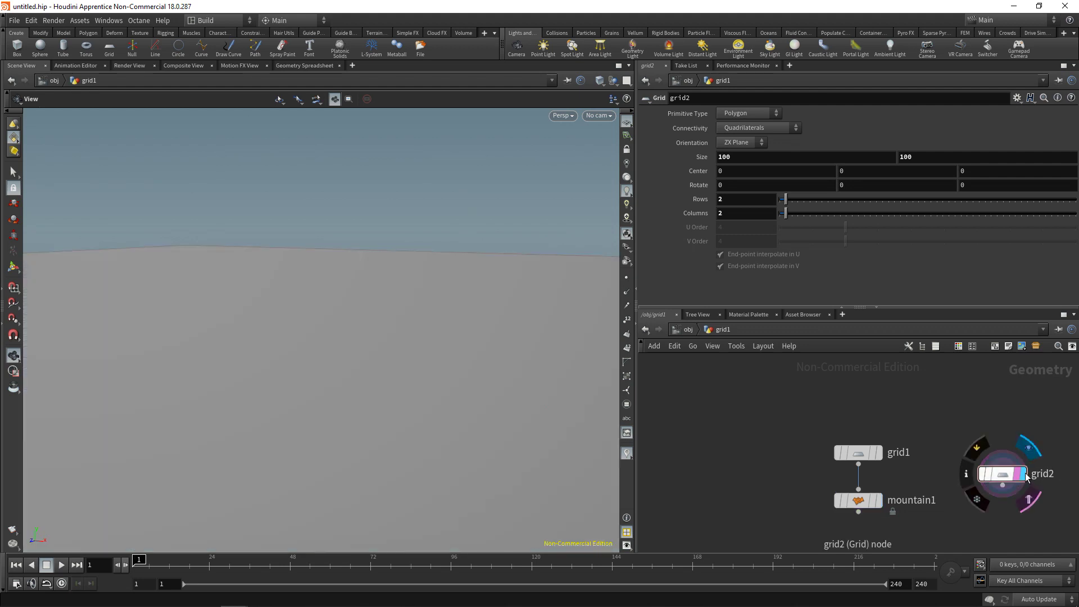
mouse_move(880, 462)
click(879, 499)
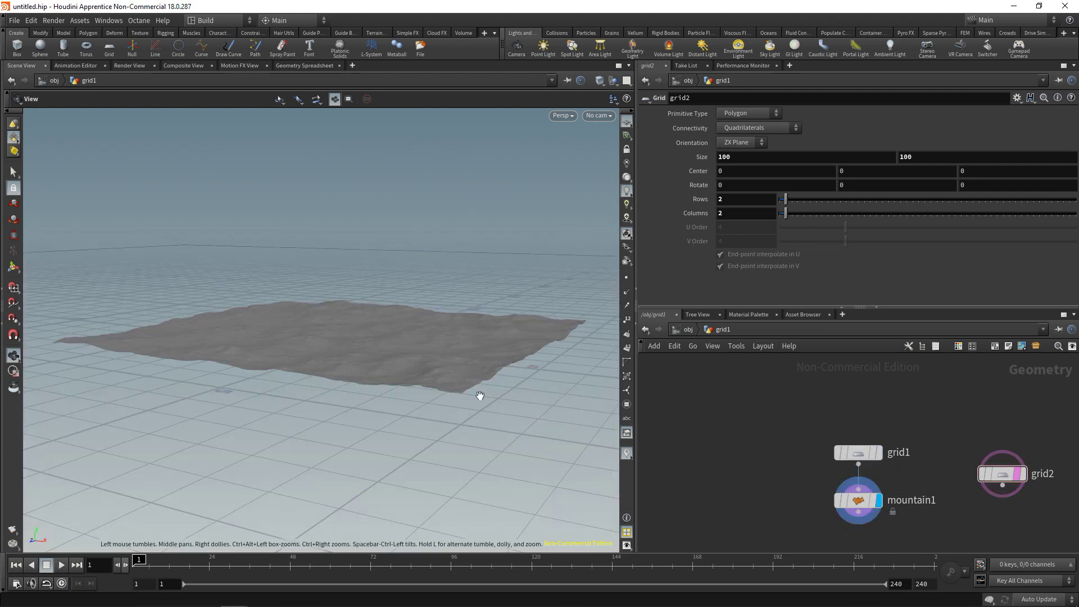
drag(425, 376, 370, 332)
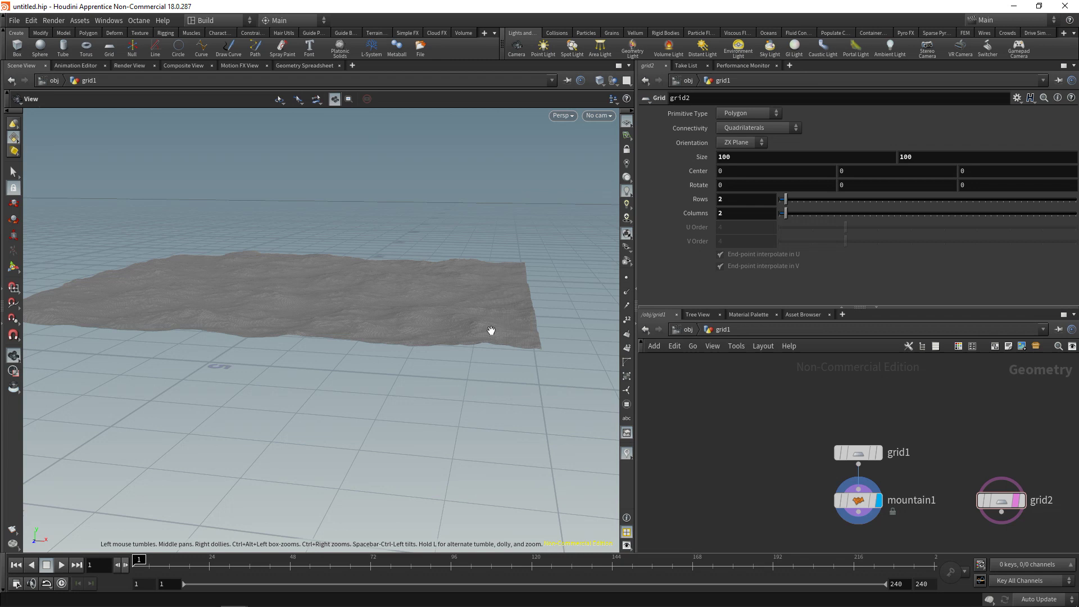
middle_drag(747, 481, 744, 452)
Step: Add a Normal node after mountain1 and show the point normals in the viewport
click(855, 467)
key(Tab)
text(nor)
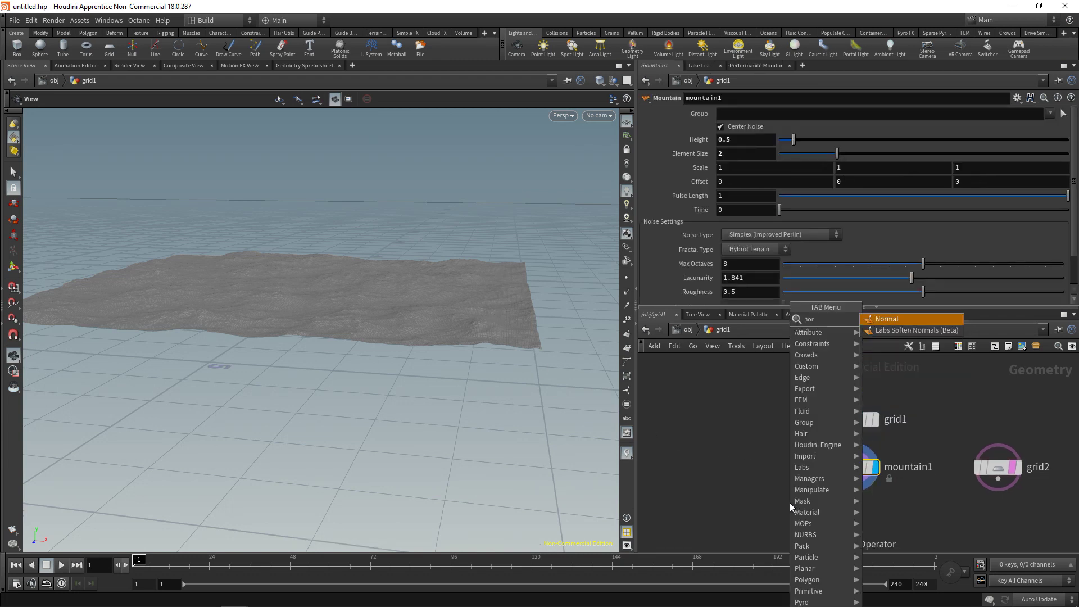
key(Return)
key(Return)
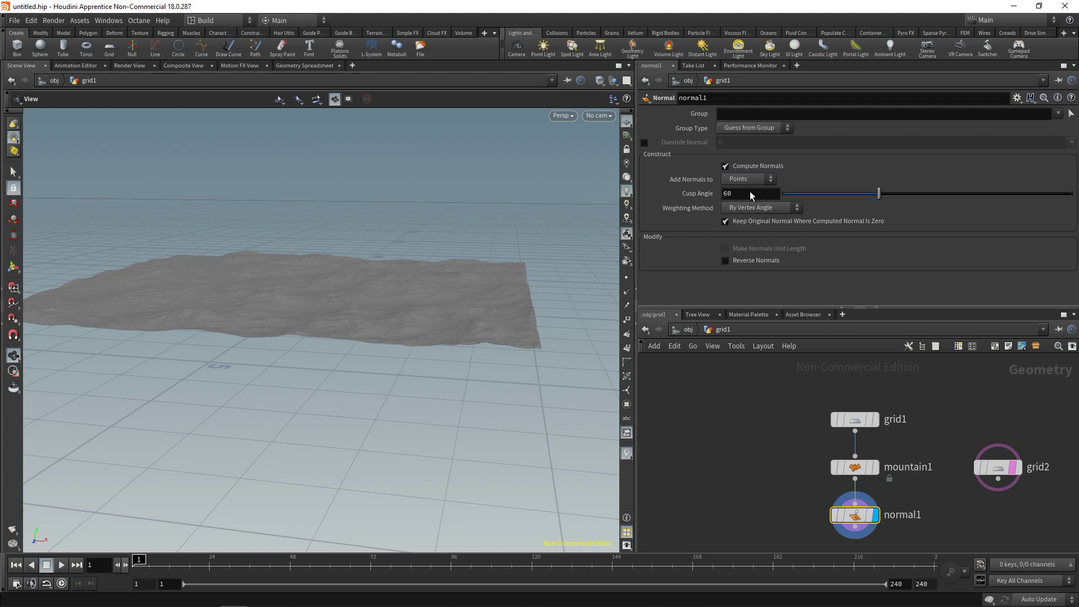
click(627, 291)
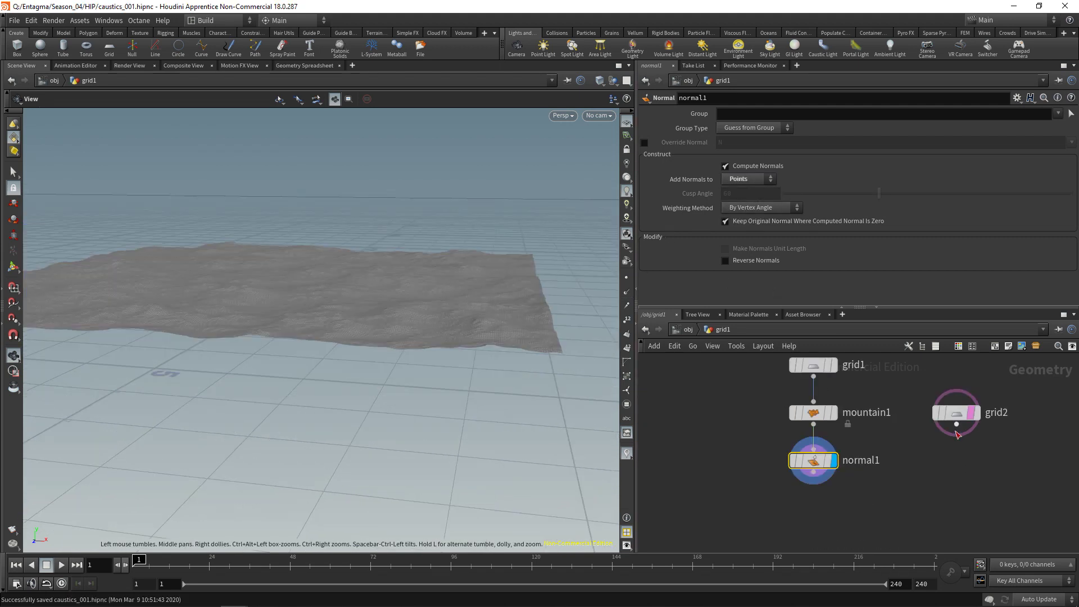
Step: Add pointwrangle1 below normal1, wire grid2 into its second input, and start typing v@
drag(958, 434, 965, 481)
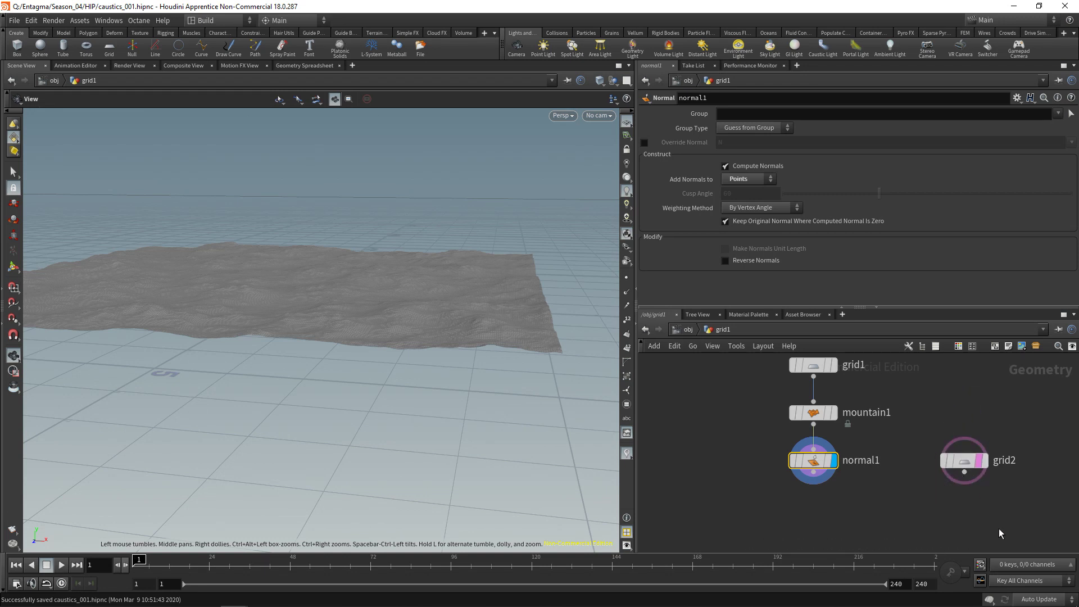
middle_drag(872, 526, 868, 493)
key(Tab)
text(point)
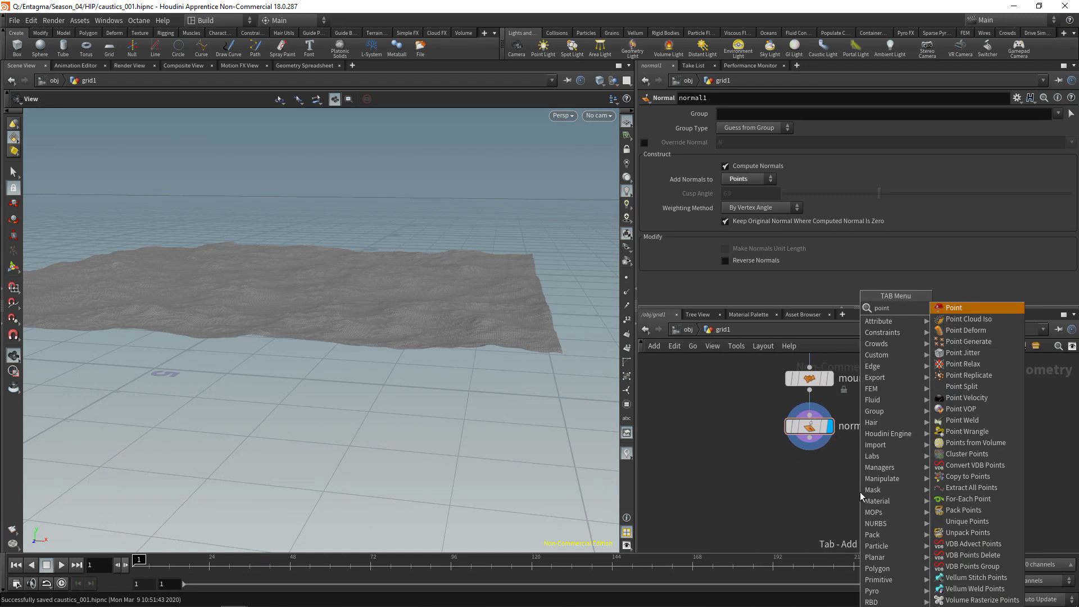
text(wr)
key(Return)
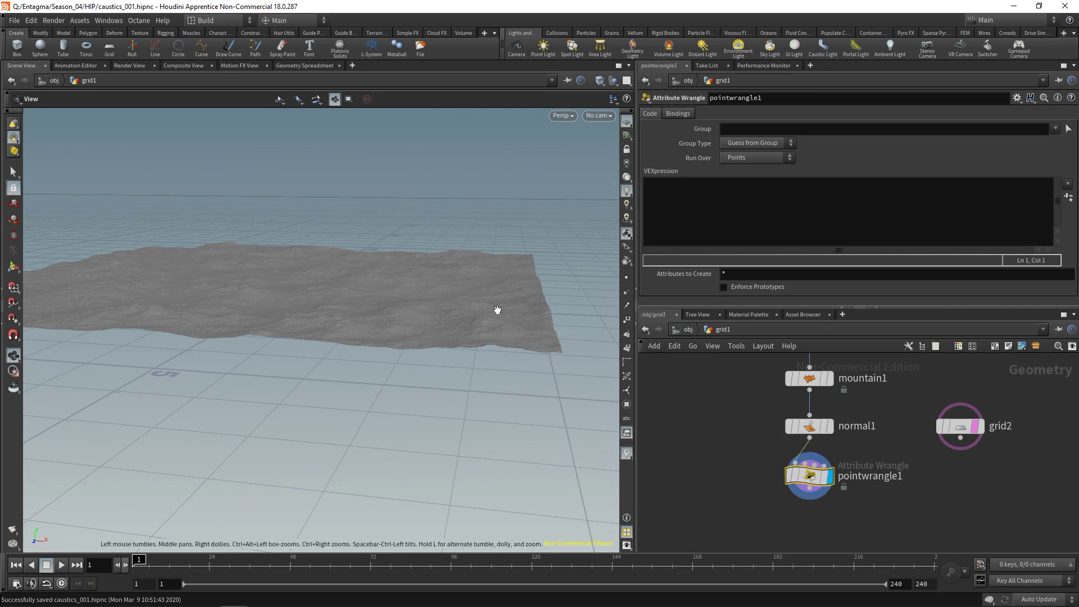
drag(959, 425, 955, 425)
drag(808, 464, 954, 443)
click(746, 226)
text(v@)
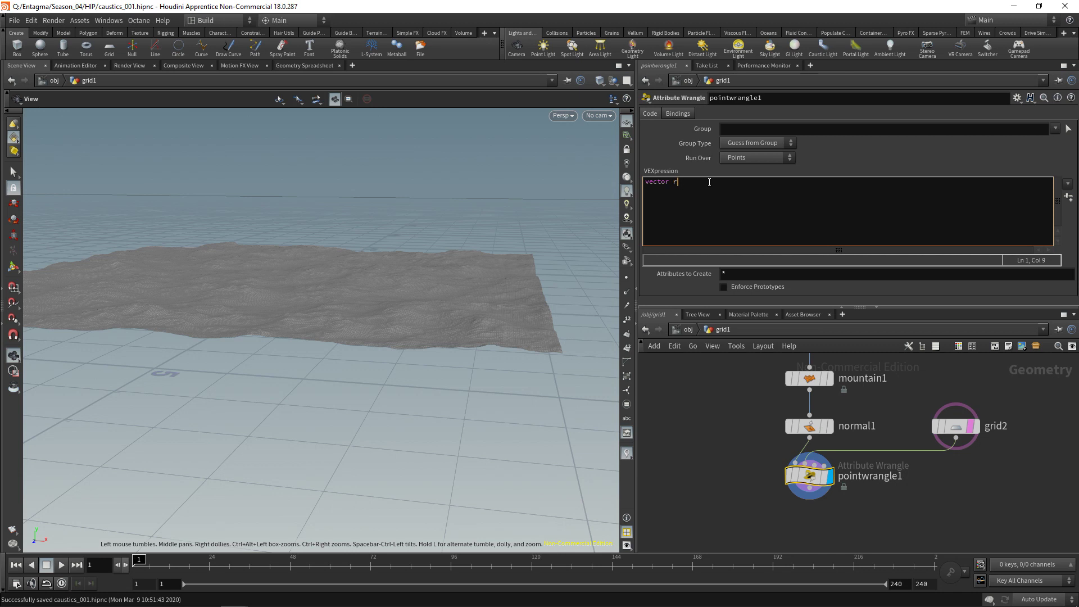
Step: Write refracted = refract({0,-1,0}, v@N, ) and consult the refract help page
text(efrac)
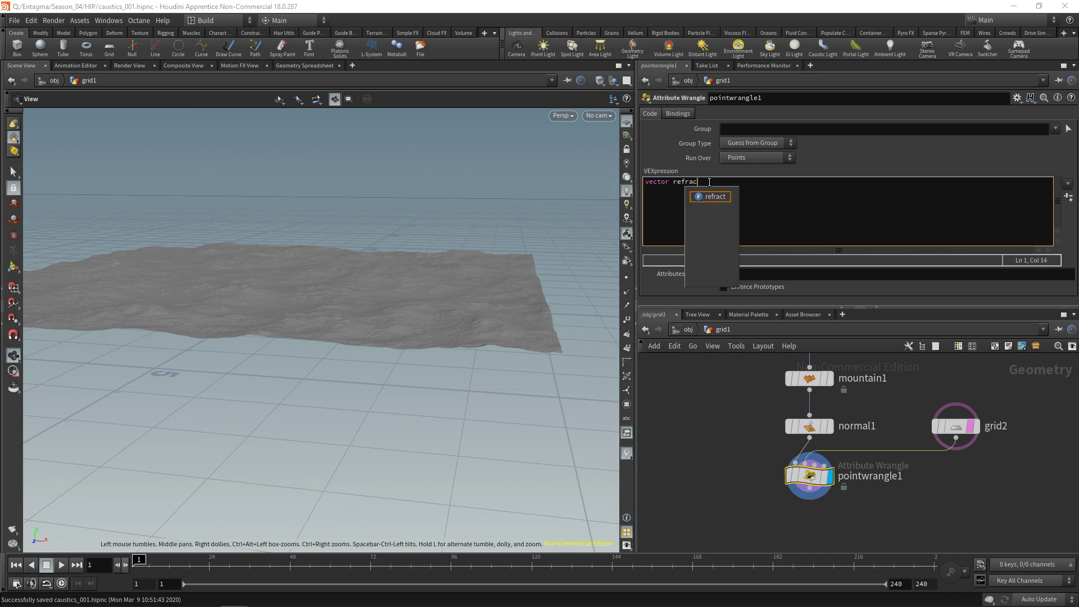
text(ted = ;)
key(Left)
text(re)
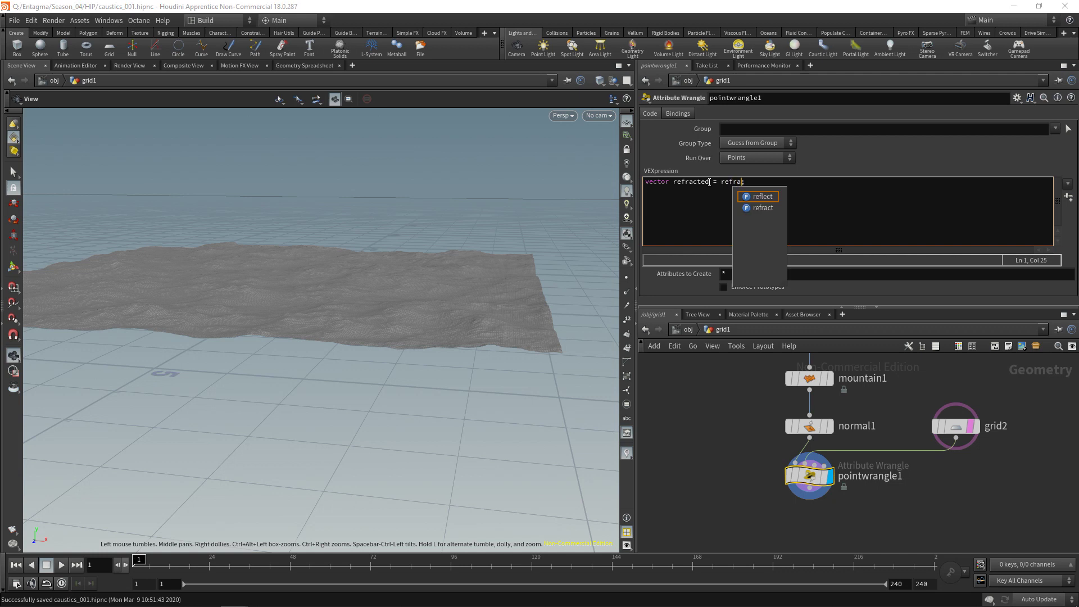
text(ct)
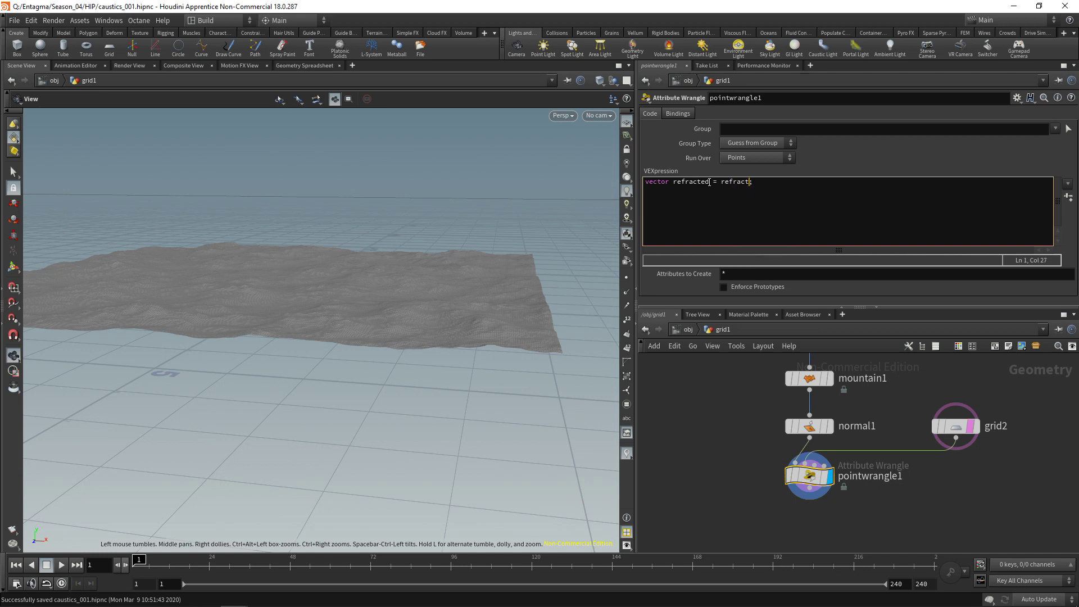
text(()
key(Left)
key(Left)
key(Left)
key(F1)
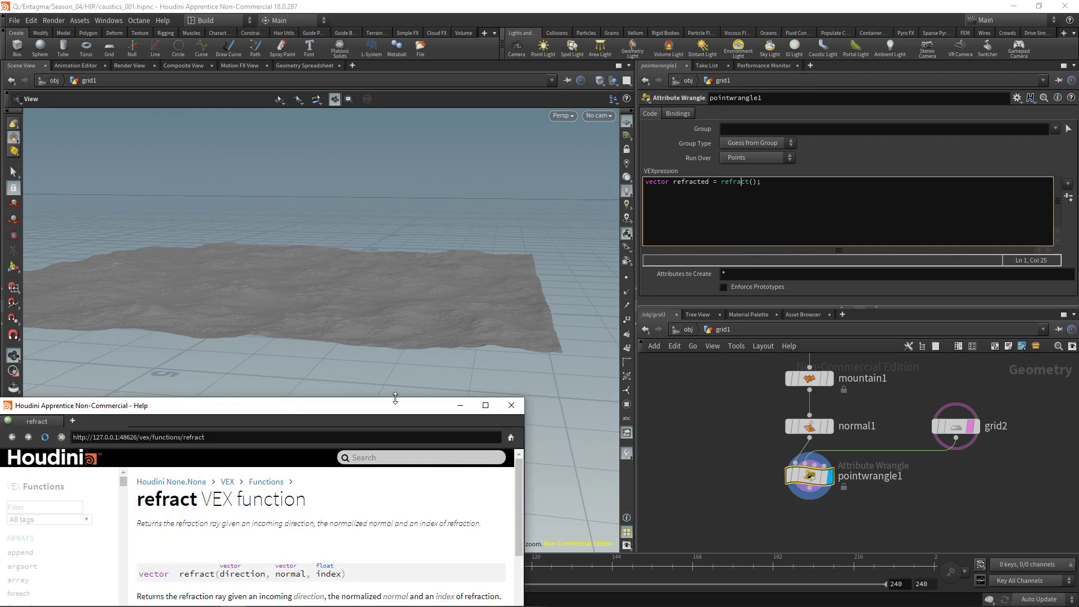
drag(395, 397, 425, 137)
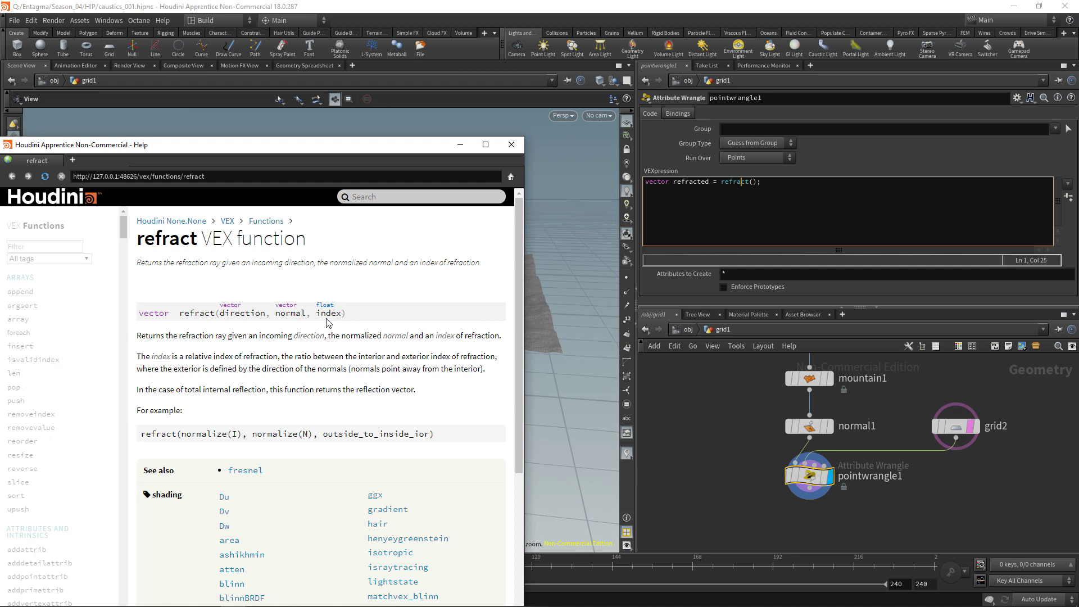
click(753, 181)
text({0,-)
text(1,0})
text(, v@)
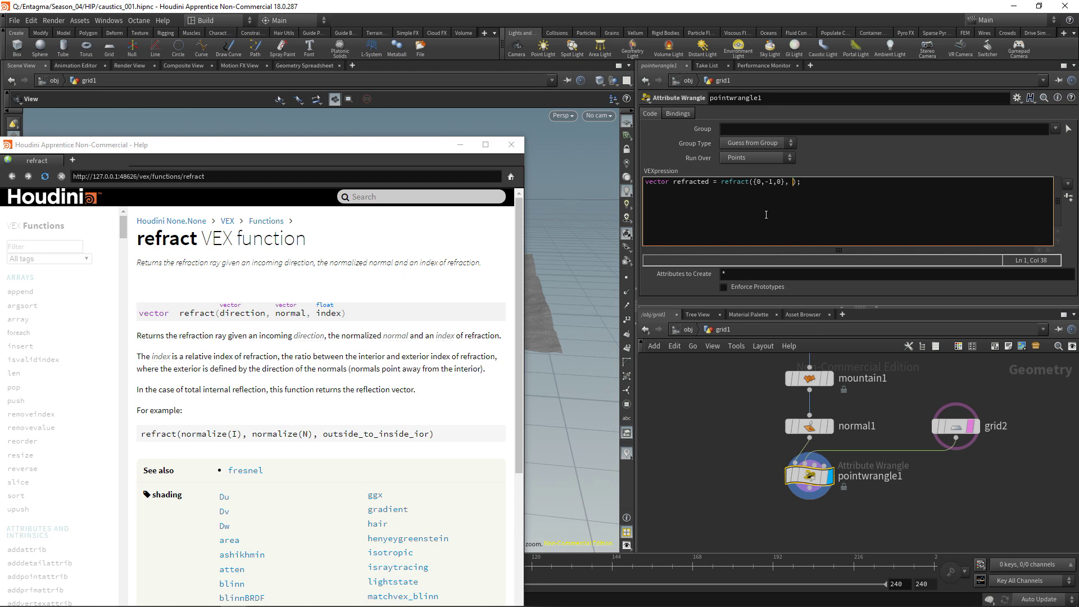
text(N)
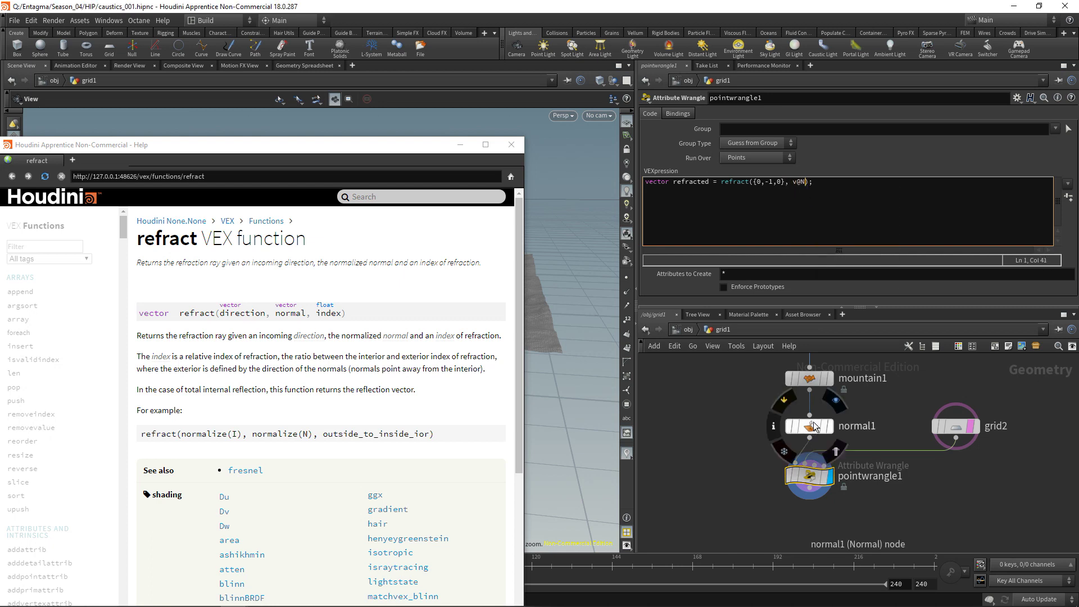
text(,)
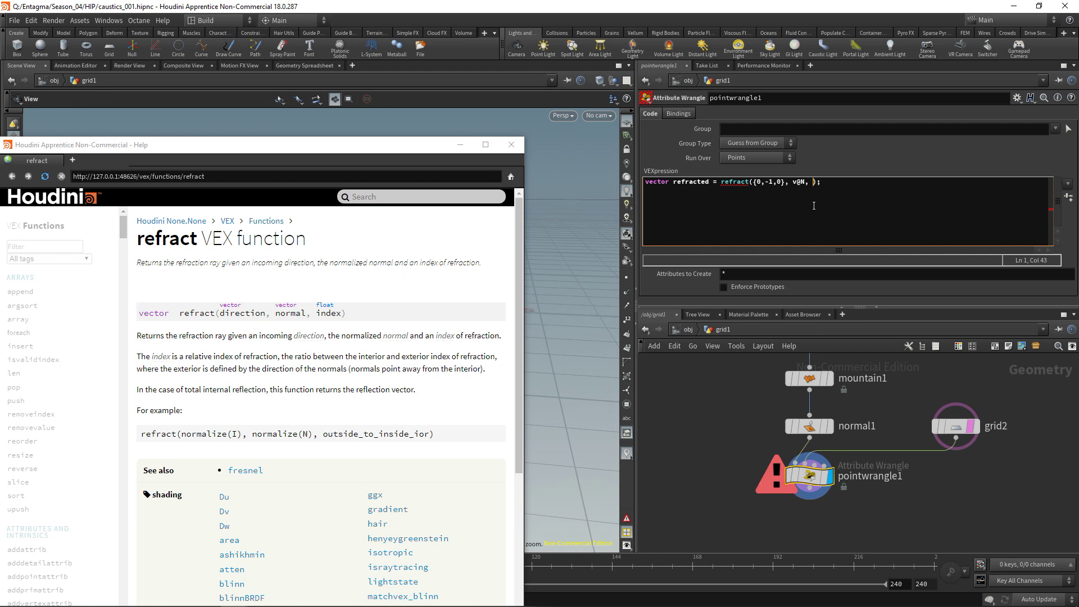
Step: Pass 1.0 / 1.33 as refract's index and add the line refracted *= 100.0;
text(1.0 / 1.33)
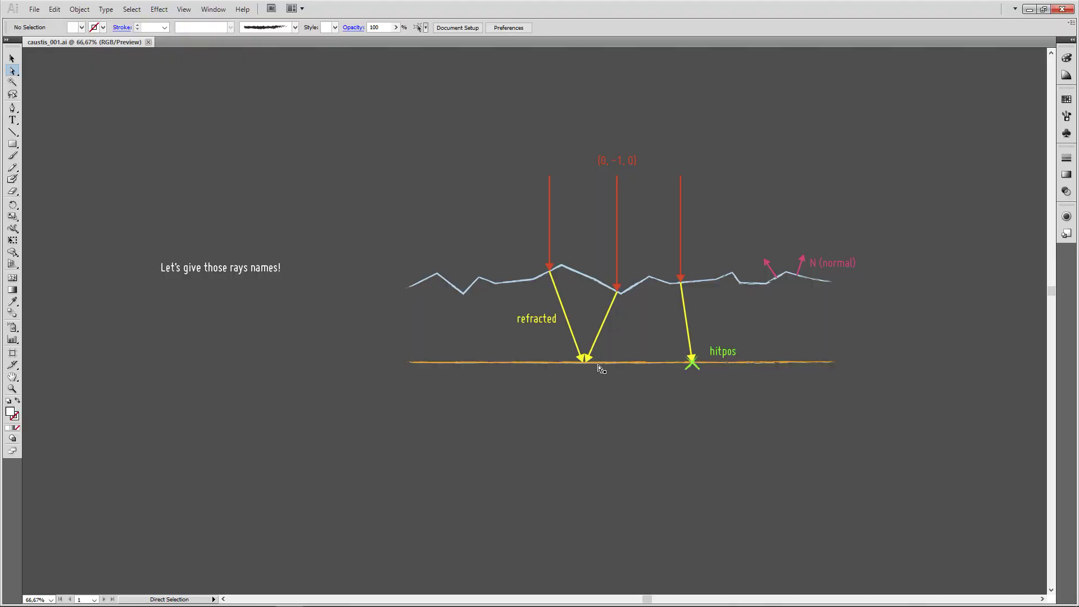
drag(601, 368, 586, 364)
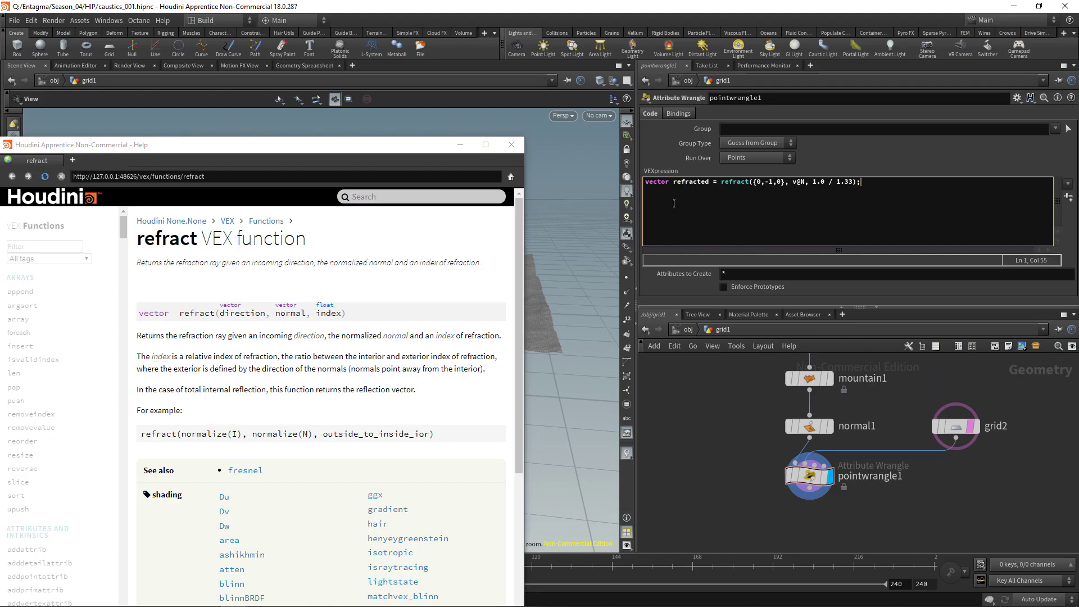
key(Return)
text(refracted = re)
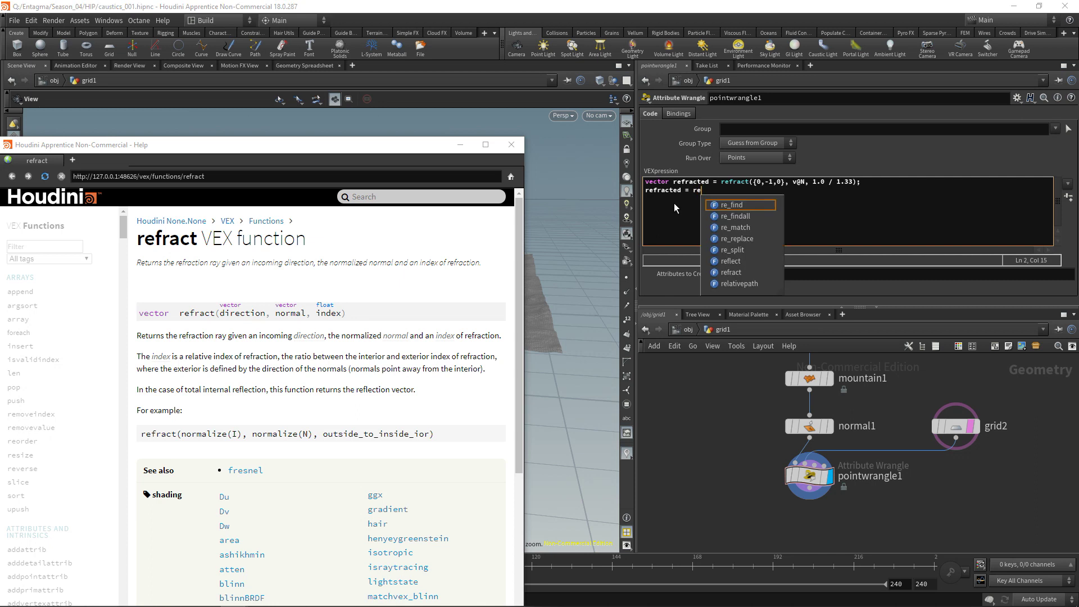
text(fracted * 100.0;)
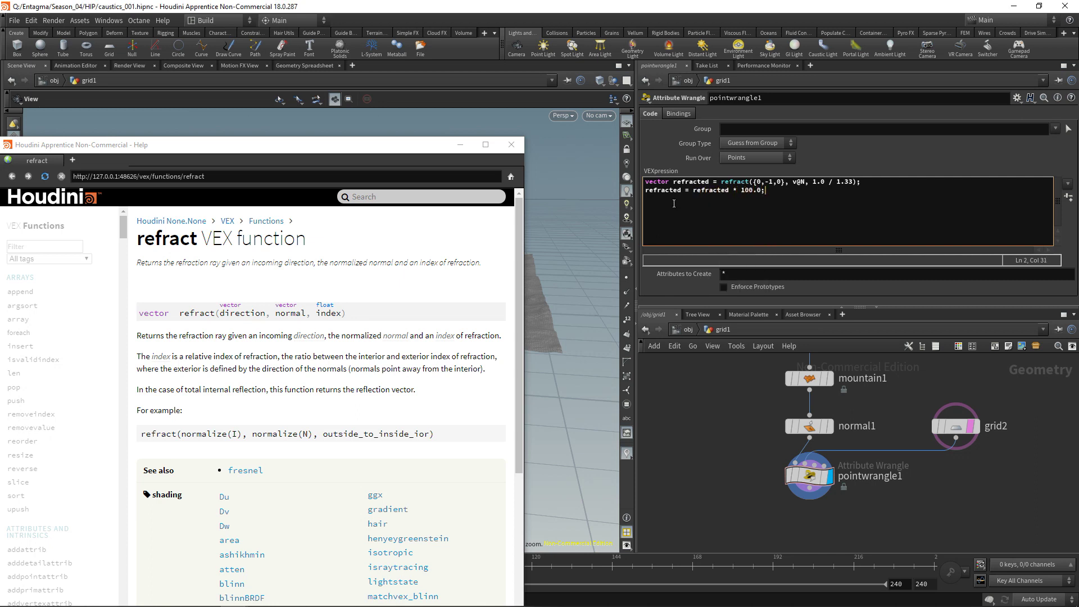
key(Return)
text(refracted *)
key(BackSpace)
text(= 100.0;)
drag(765, 190, 861, 182)
key(BackSpace)
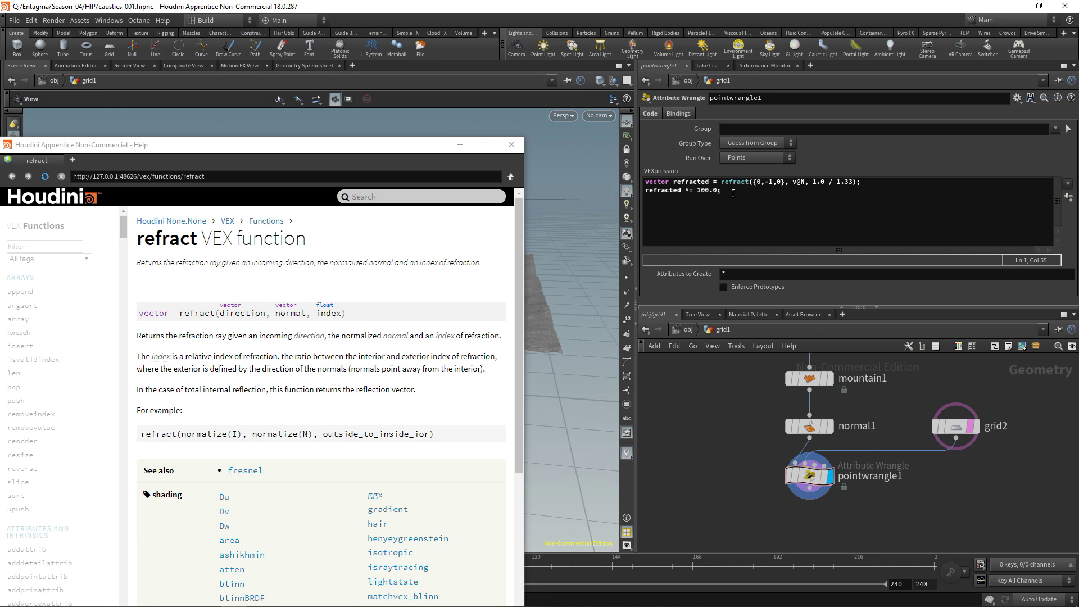
Step: Begin a new line reading int hit = inters
click(733, 193)
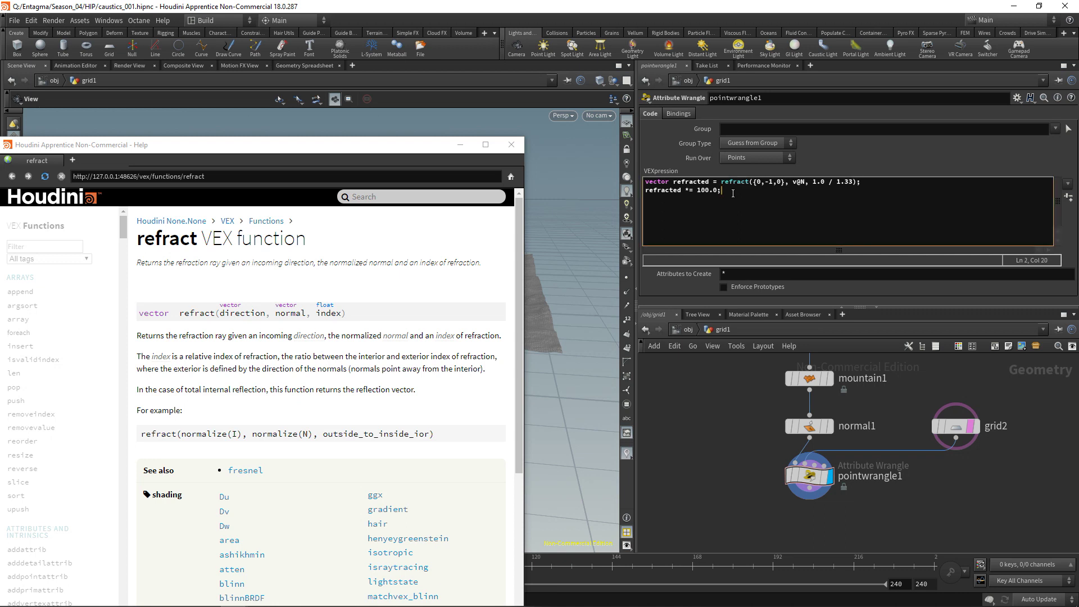
key(Return)
key(Return)
text(int hit = inters)
Step: Complete the hit line as intersect(); and review the intersect help page
key(Down)
key(Return)
text(();)
key(Left)
key(Left)
key(Left)
key(Left)
key(F1)
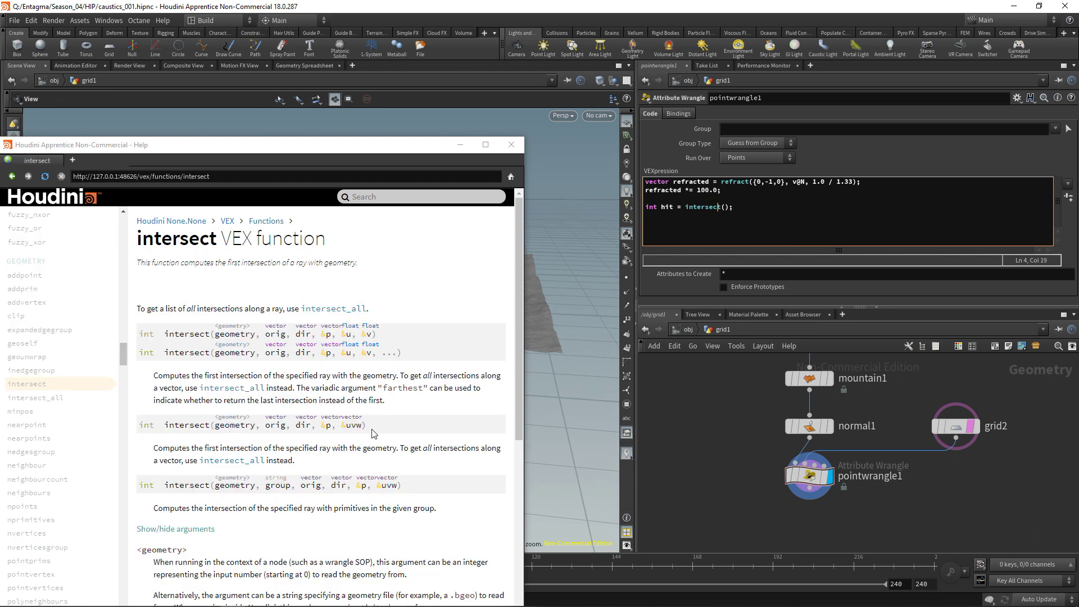
drag(371, 425, 177, 425)
double_click(146, 425)
click(725, 208)
text(1,)
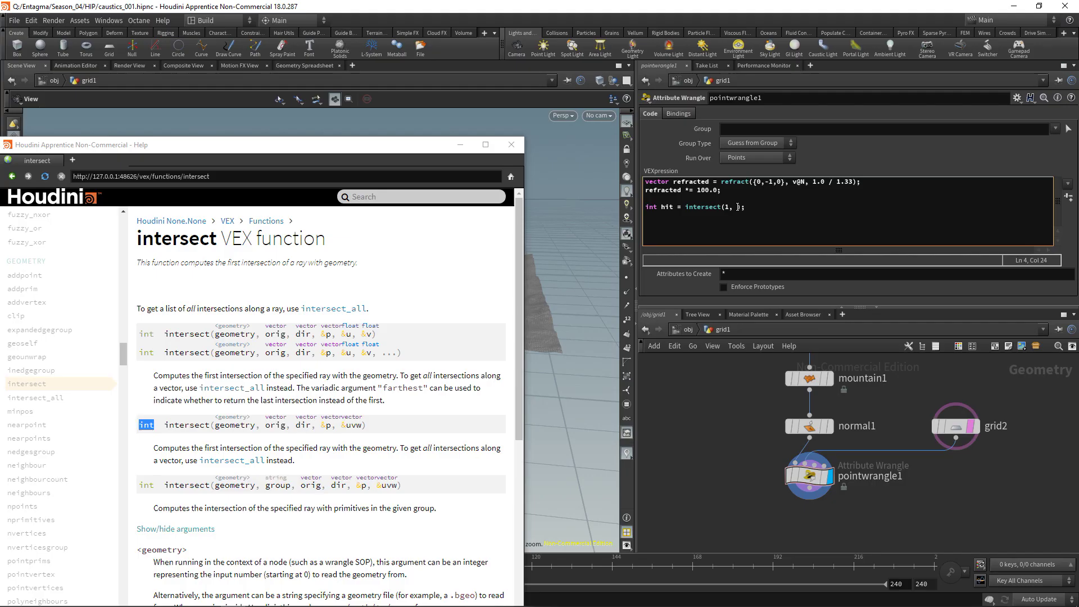
text(v@P, refracted)
Step: Declare vector hitp, uvw; and add hitp, uvw as the intersect call's outputs
click(692, 199)
key(Return)
text(vec)
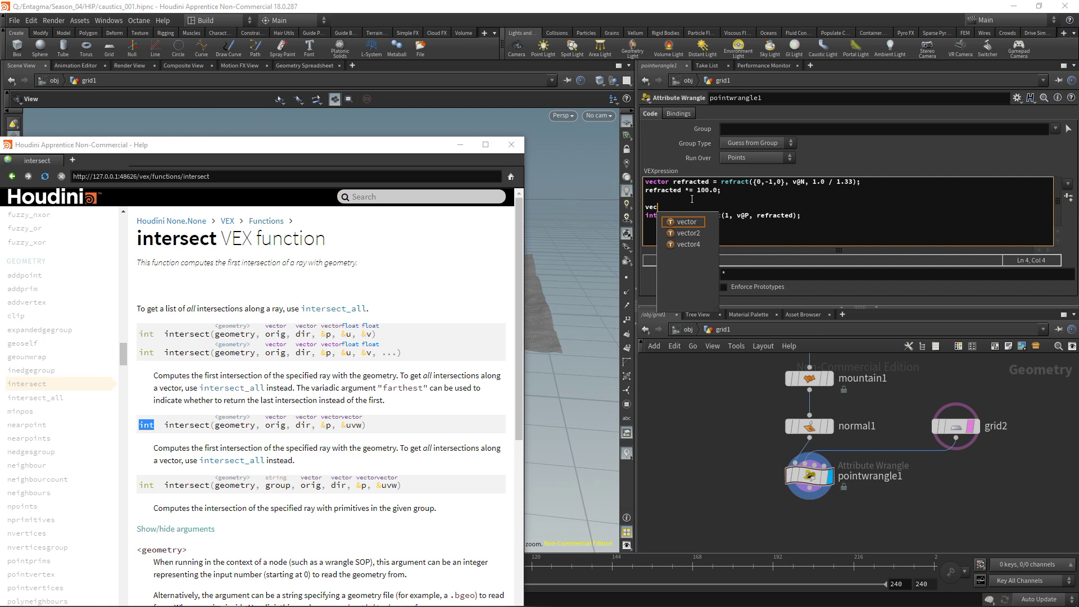
text(tor hitp)
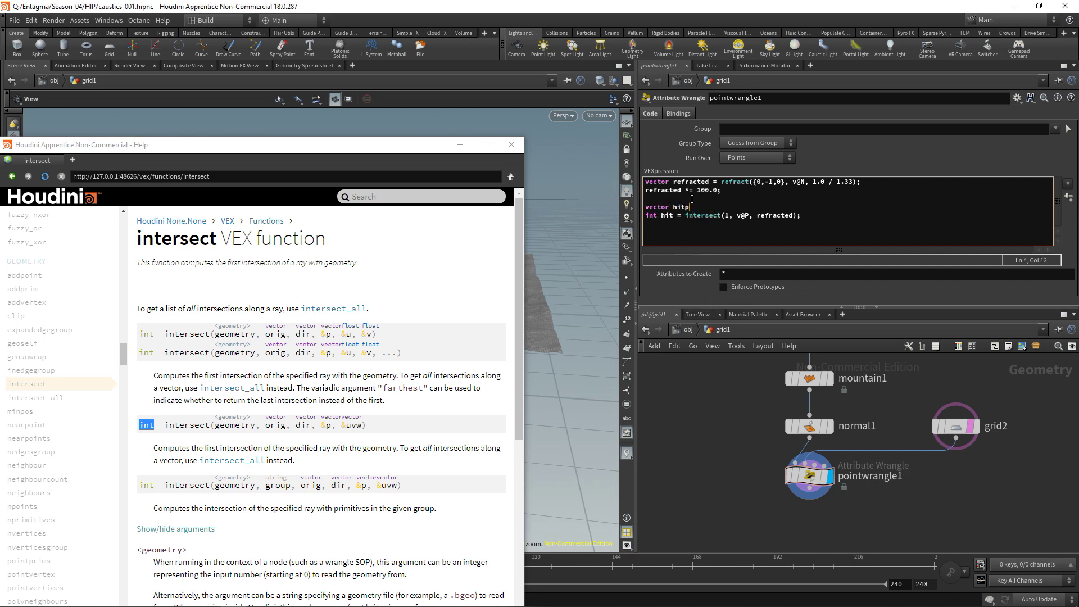
text(, uvw;)
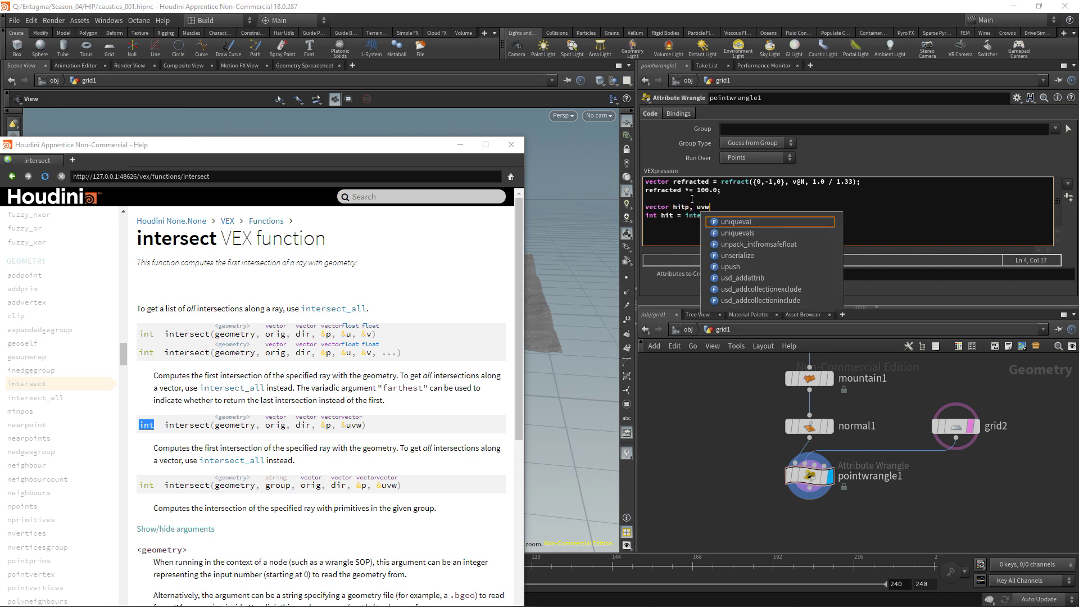
key(Down)
key(End)
key(Left)
key(Left)
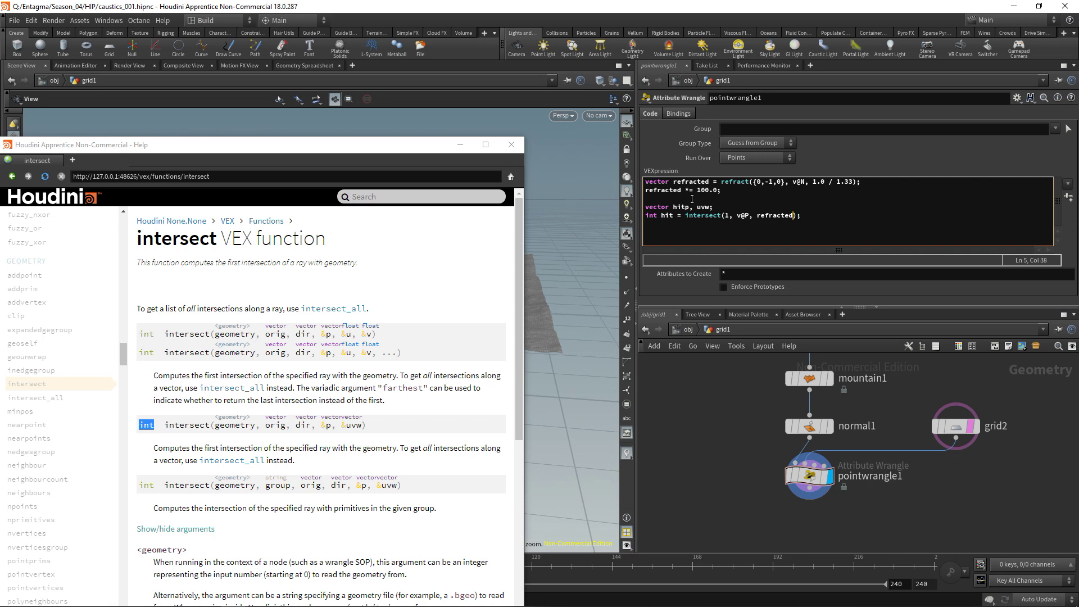
text(, hitp, u)
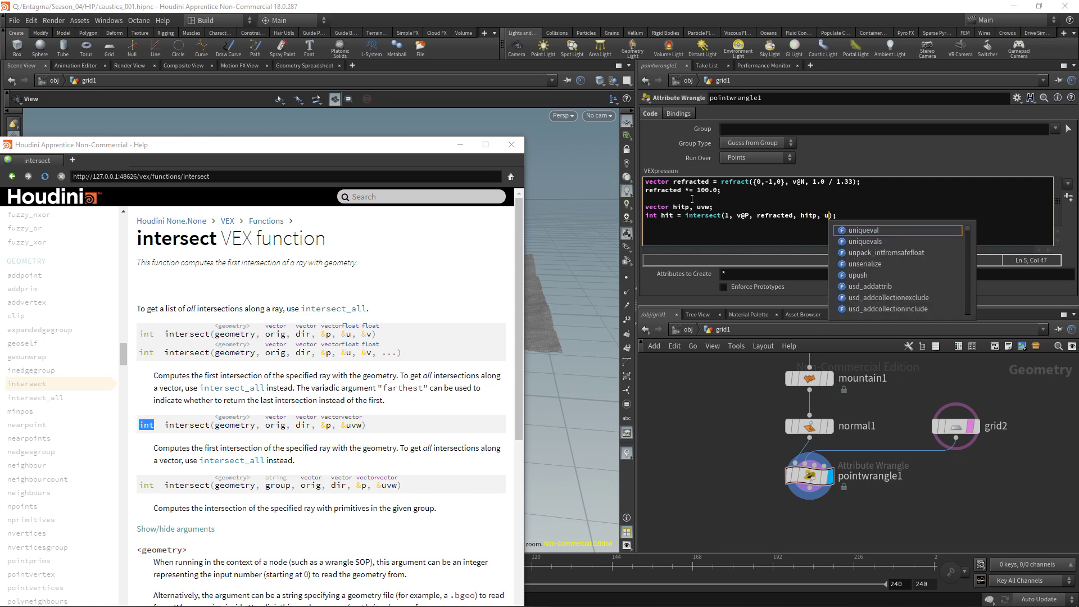
text(vw)
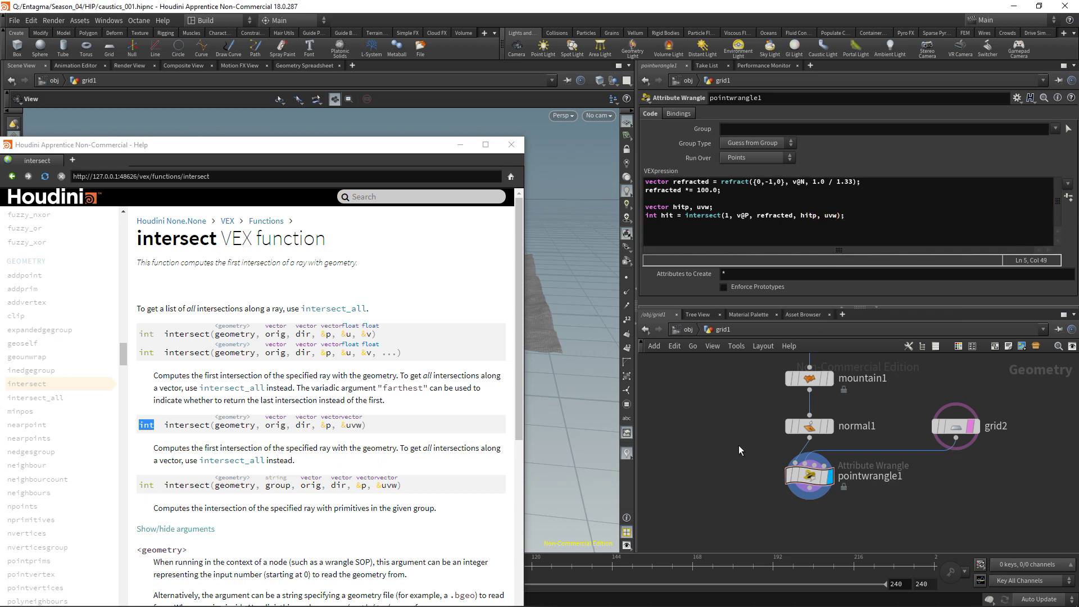
key(End)
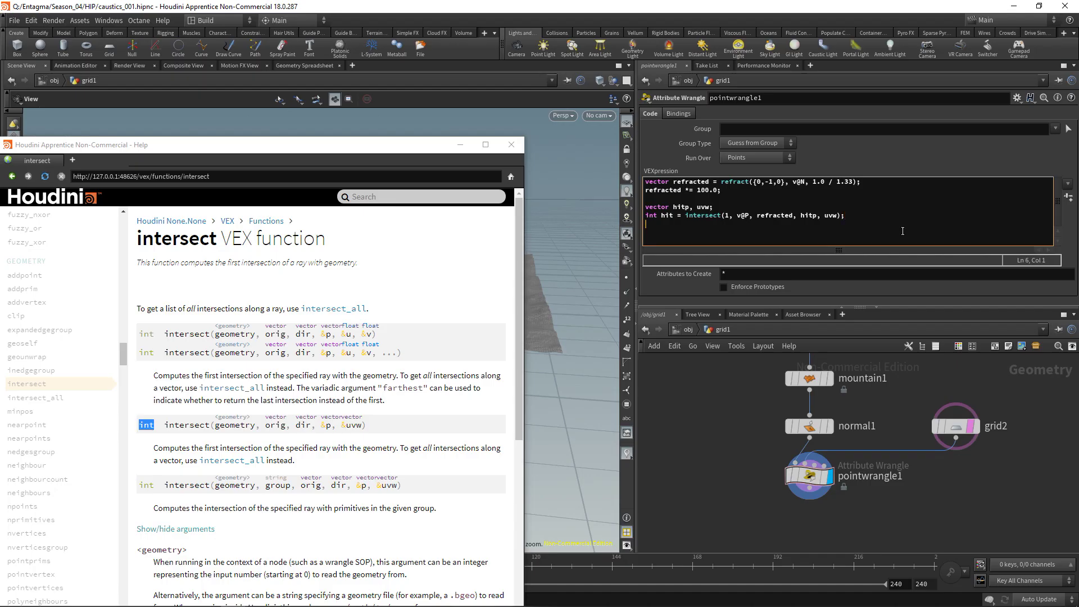
Step: Add v@P = hitp; and close the help window to check the grid
key(Return)
text(v@P = hitp;)
click(509, 145)
drag(404, 308, 365, 427)
right_drag(365, 427, 346, 361)
middle_drag(394, 388, 429, 361)
middle_drag(791, 516, 791, 488)
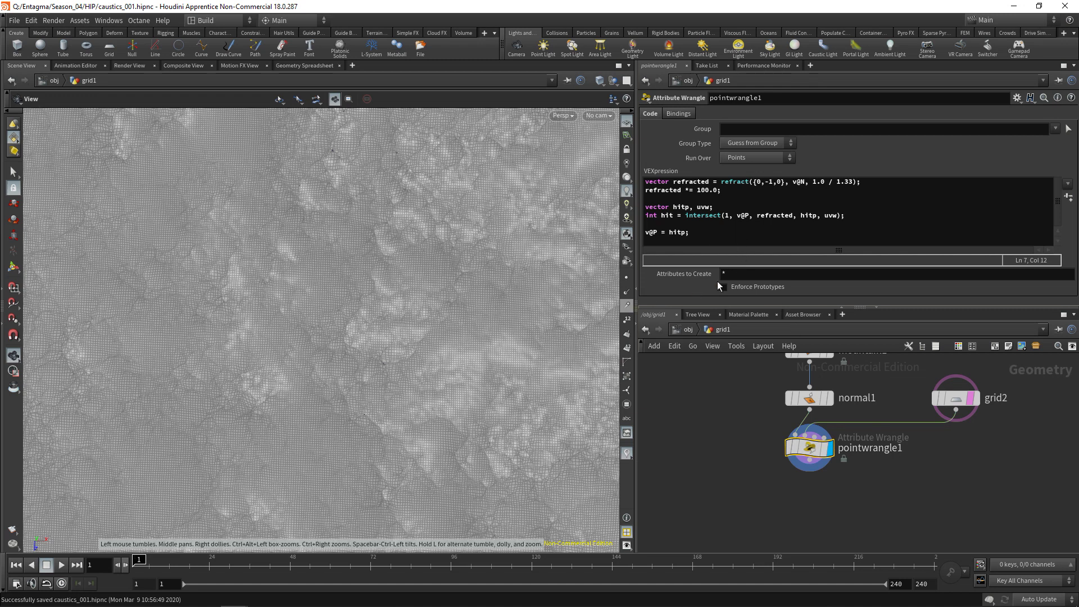
Step: Add the line v@N = {0, 1, 0}; below it
click(721, 235)
key(Return)
text(v@N )
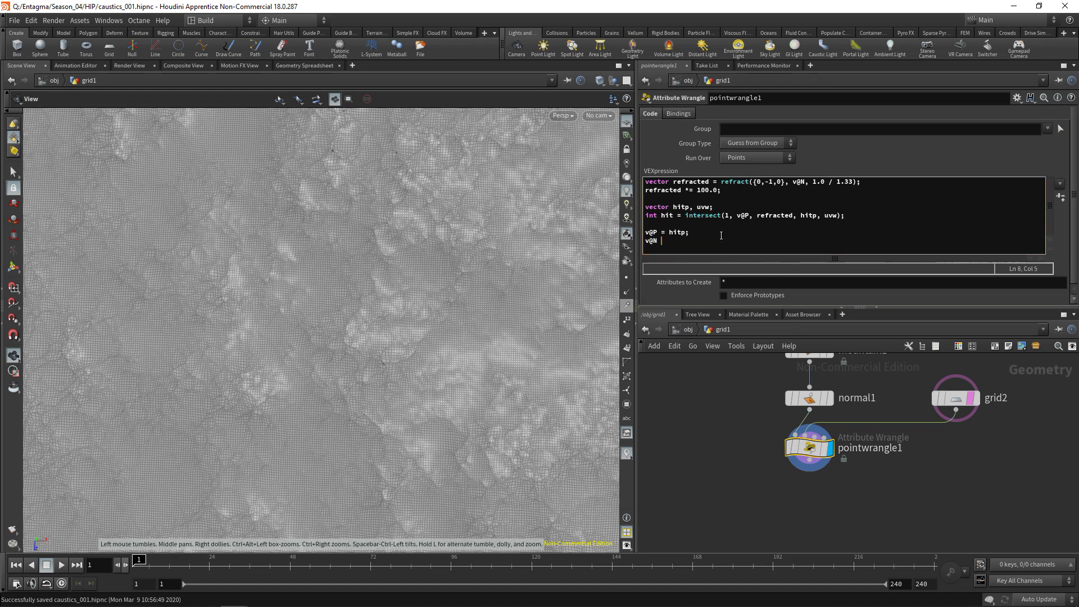
text(= {0, 1,0};)
key(Left)
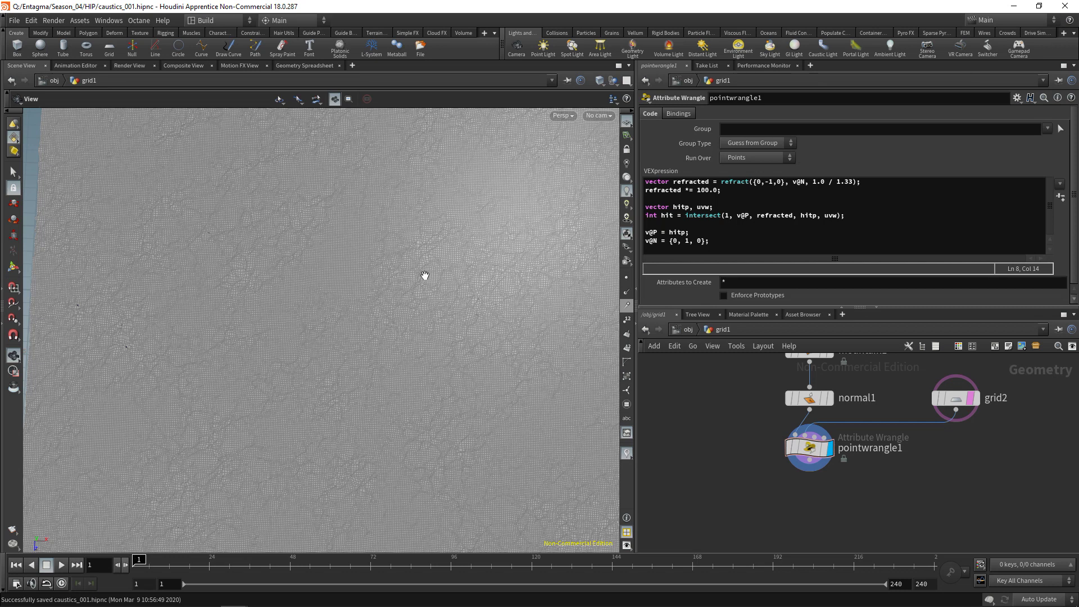
key(h)
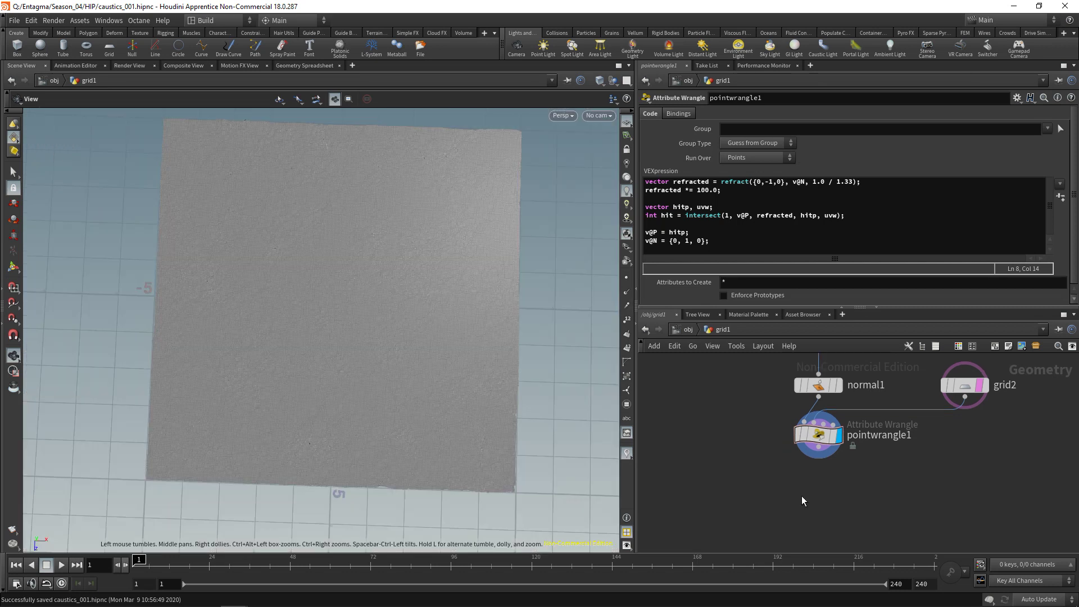
key(Tab)
text(ad)
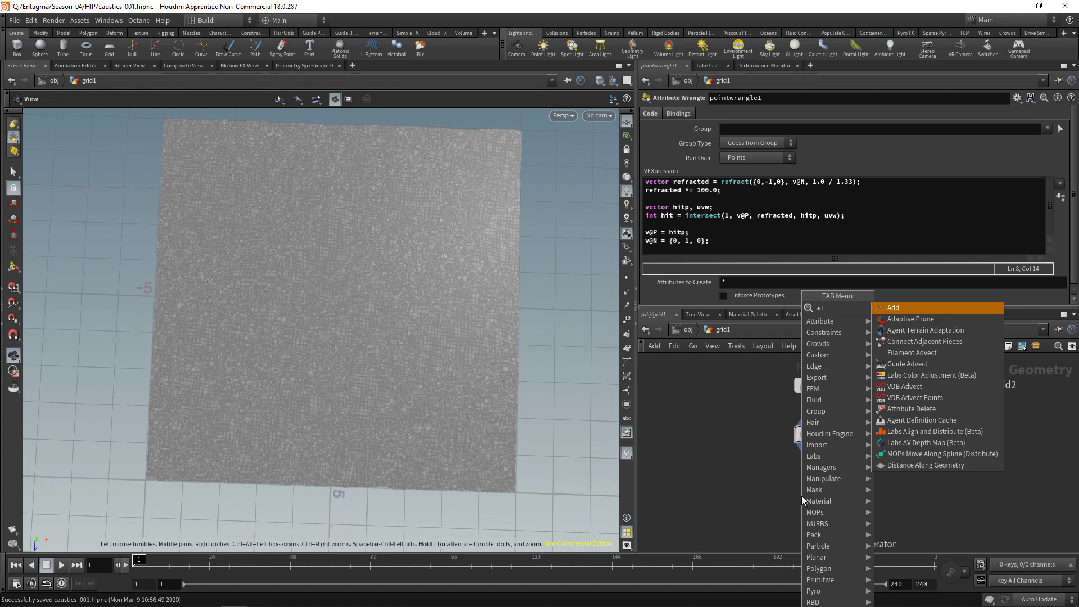
key(Return)
click(798, 496)
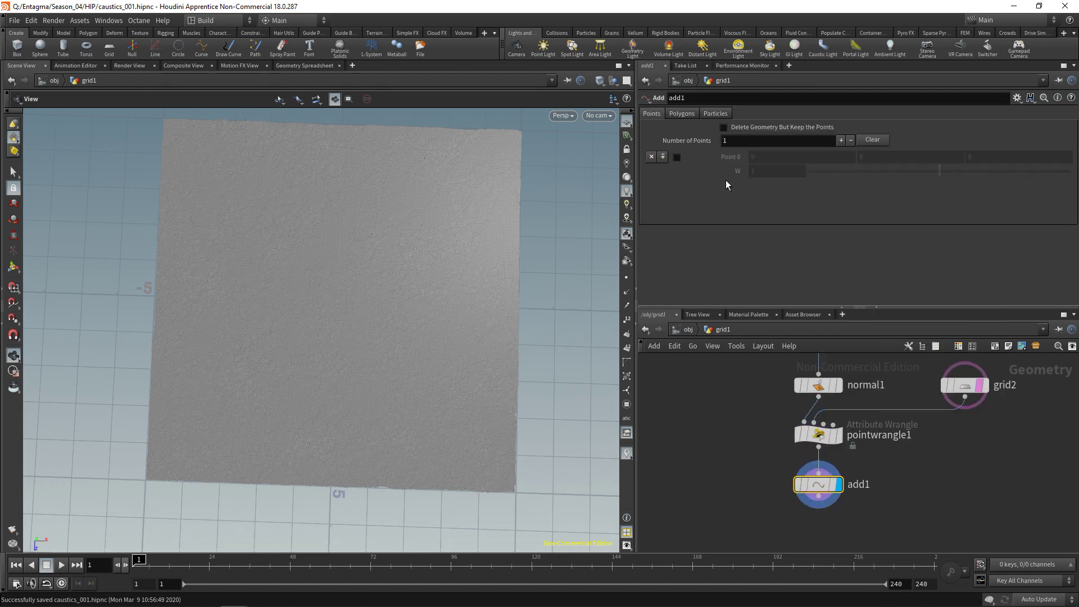
click(723, 128)
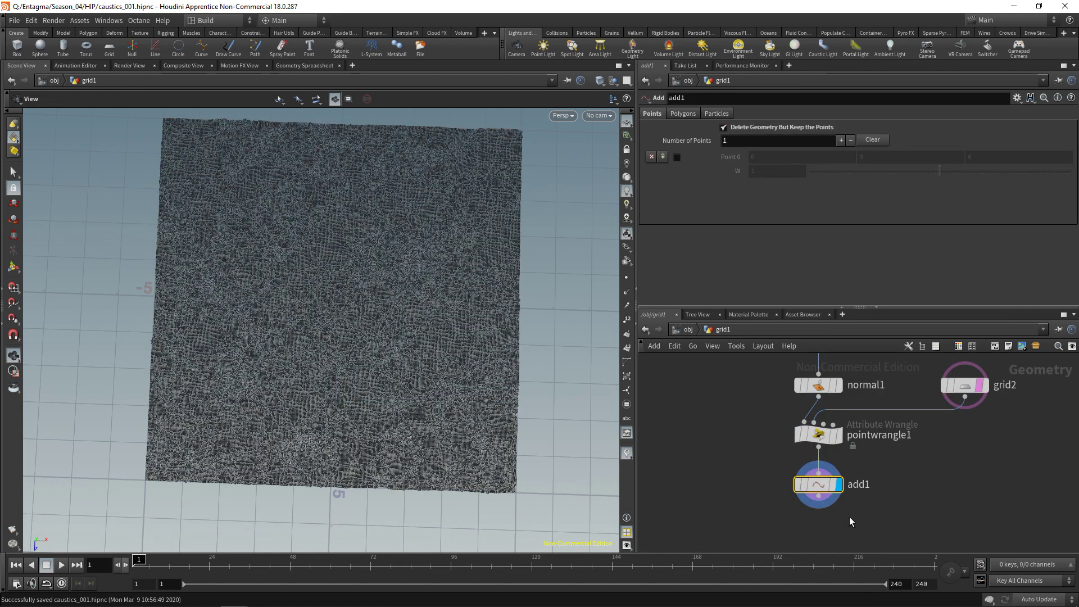
scroll(429, 253, up, 6)
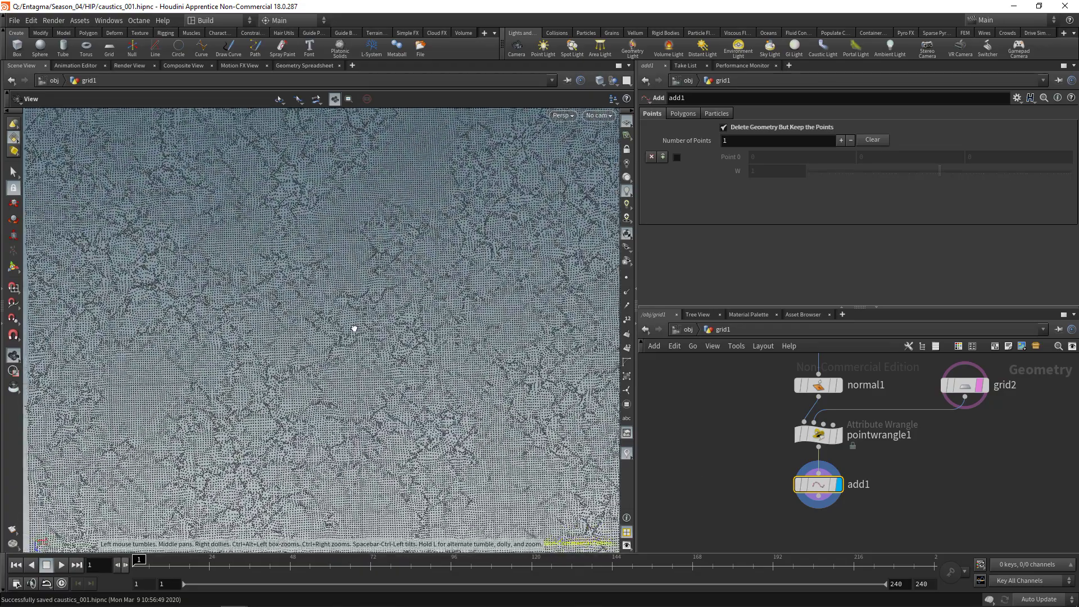
middle_drag(666, 410, 666, 364)
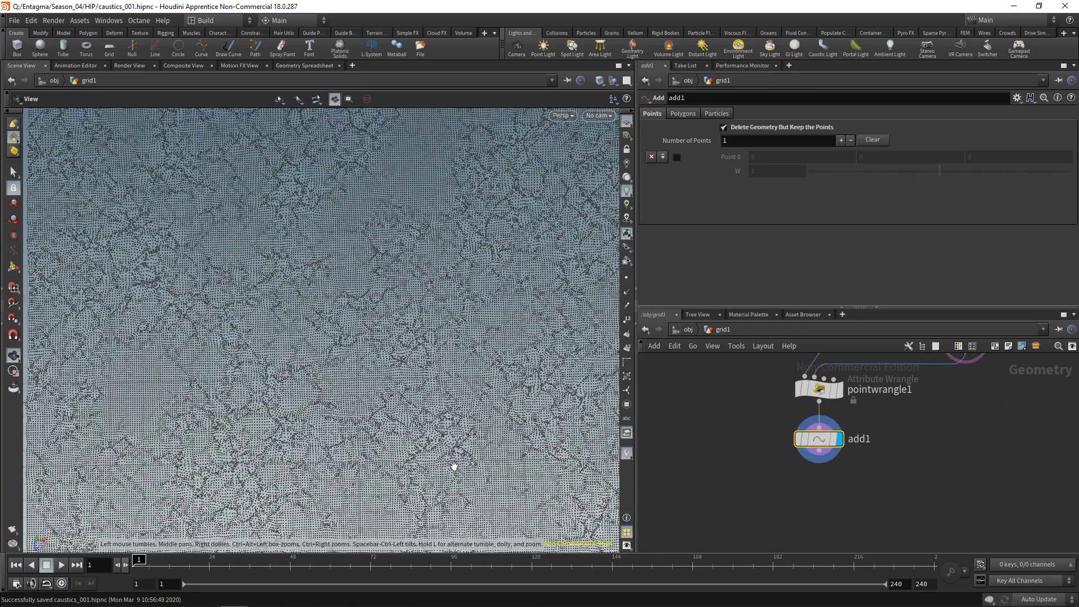
Step: Add a Volume node and make it two-dimensional on the ZX plane
key(Tab)
key(Return)
click(679, 440)
click(650, 230)
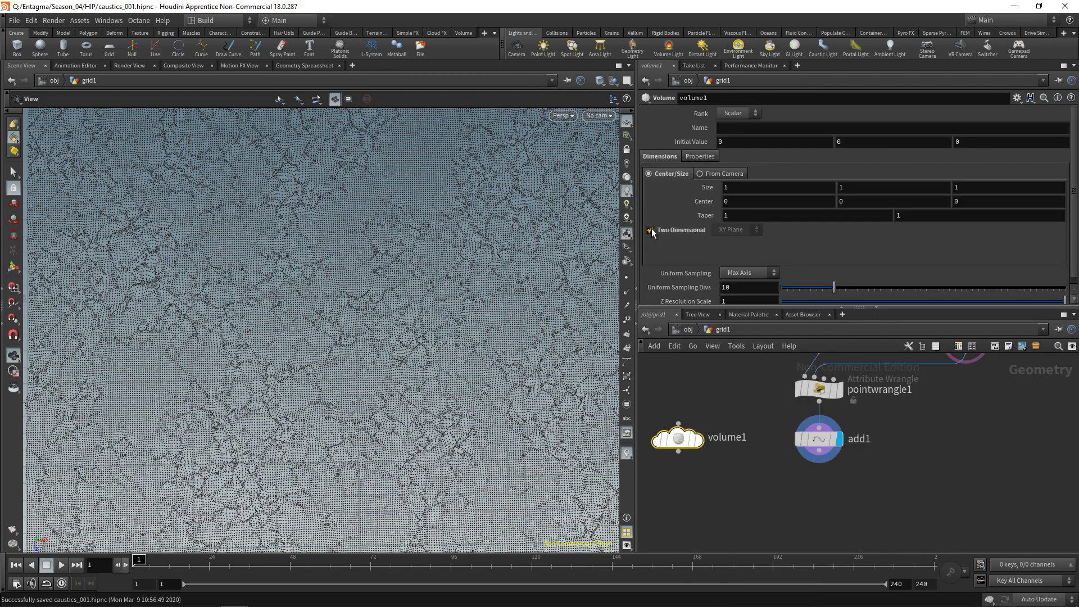
click(744, 230)
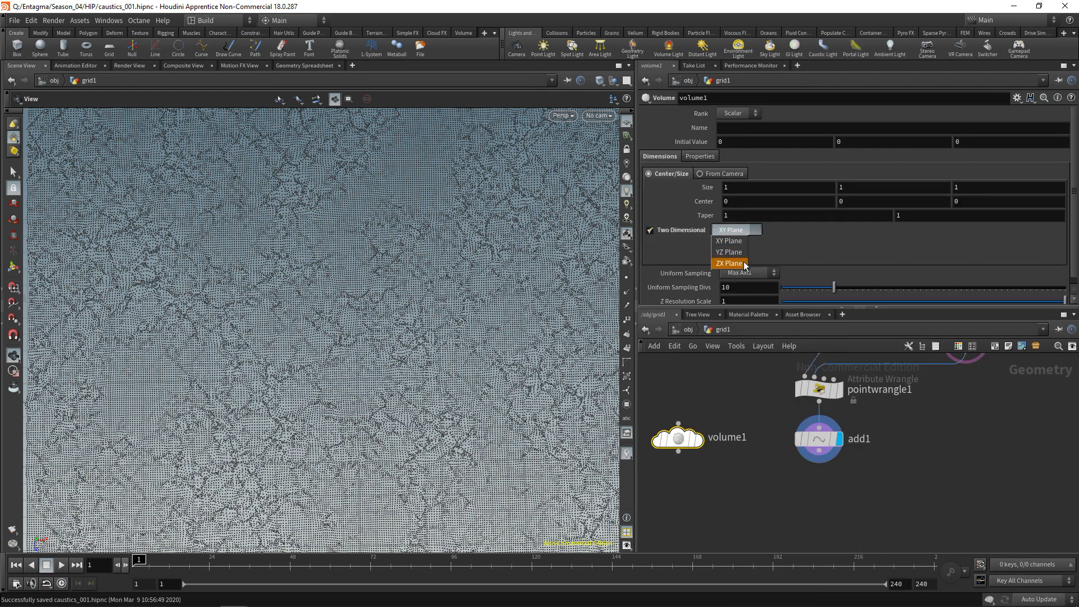
click(745, 264)
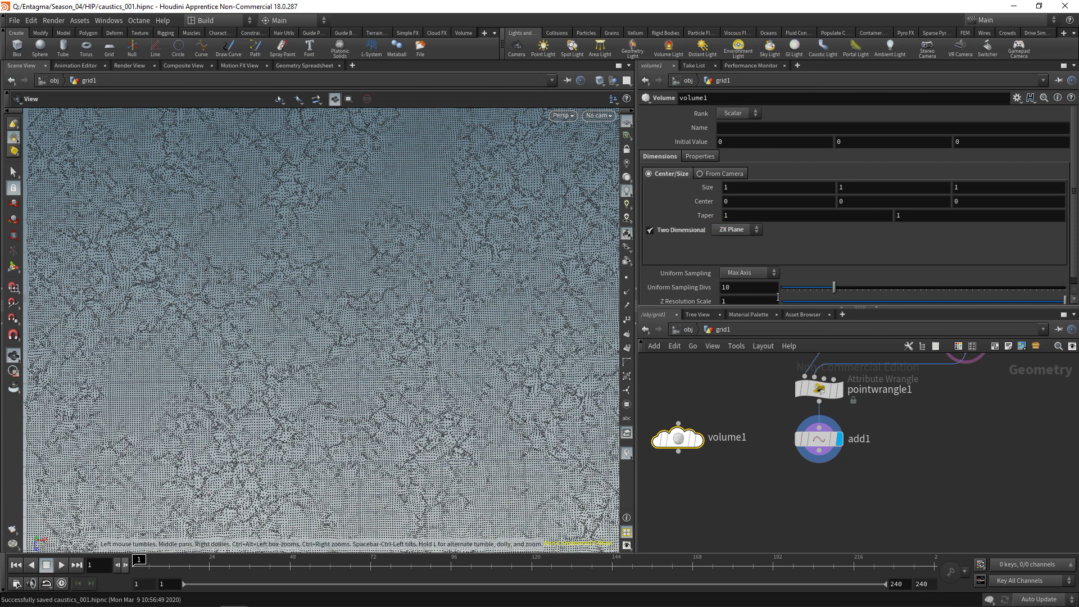
Step: Set the volume's Uniform Sampling Divs to 1000 and name it density
click(762, 288)
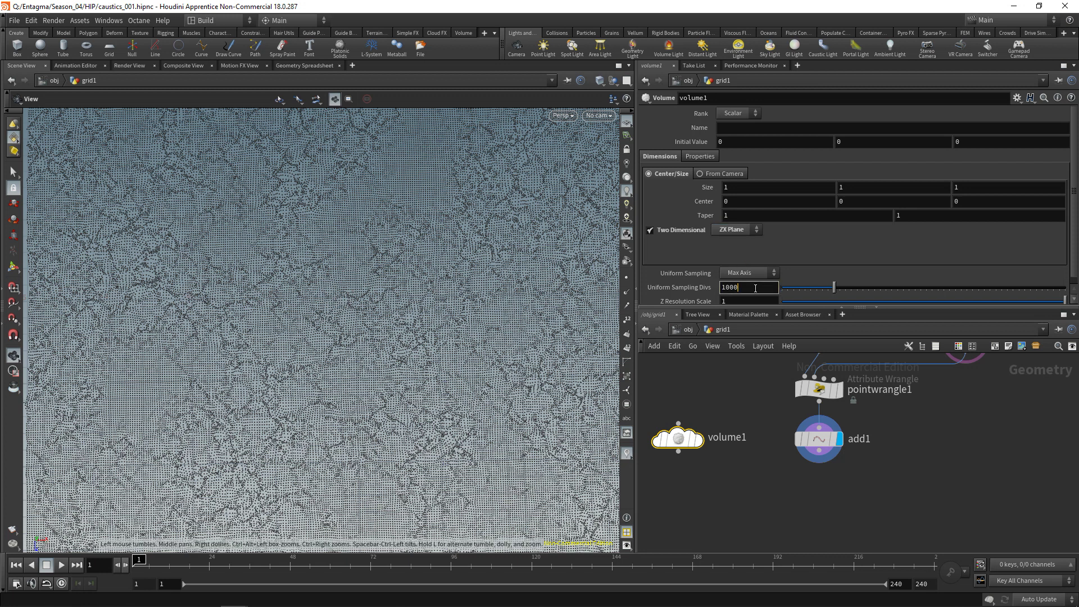
key(Return)
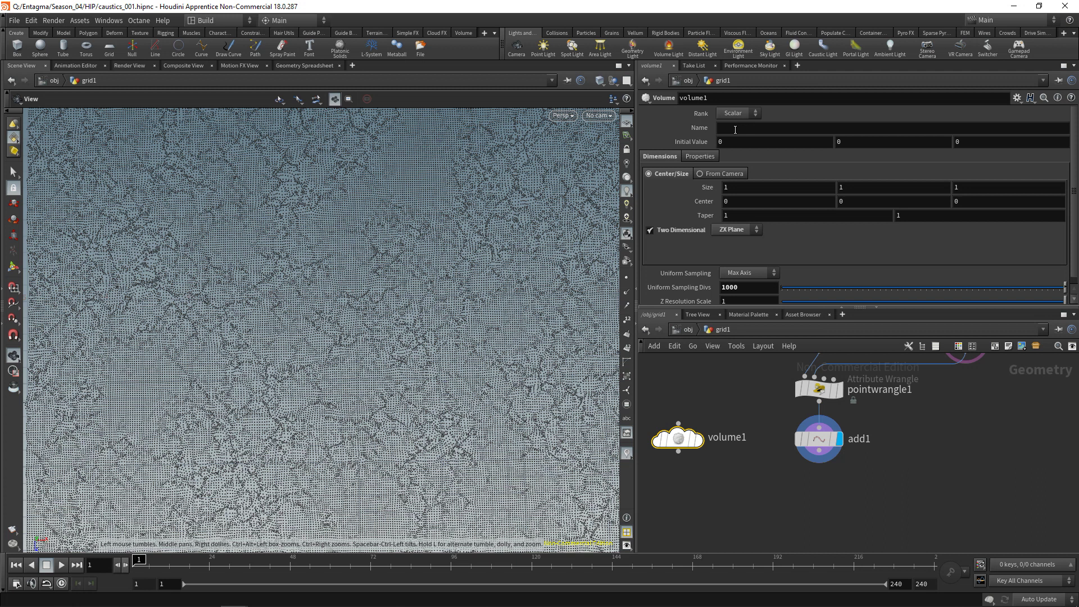
click(734, 129)
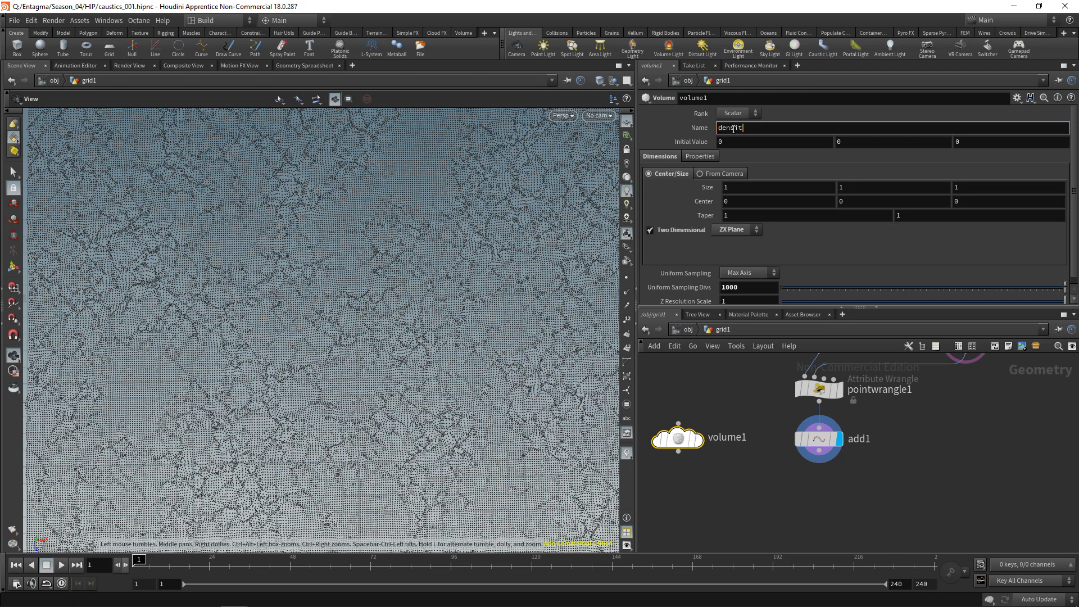
text(density)
key(Return)
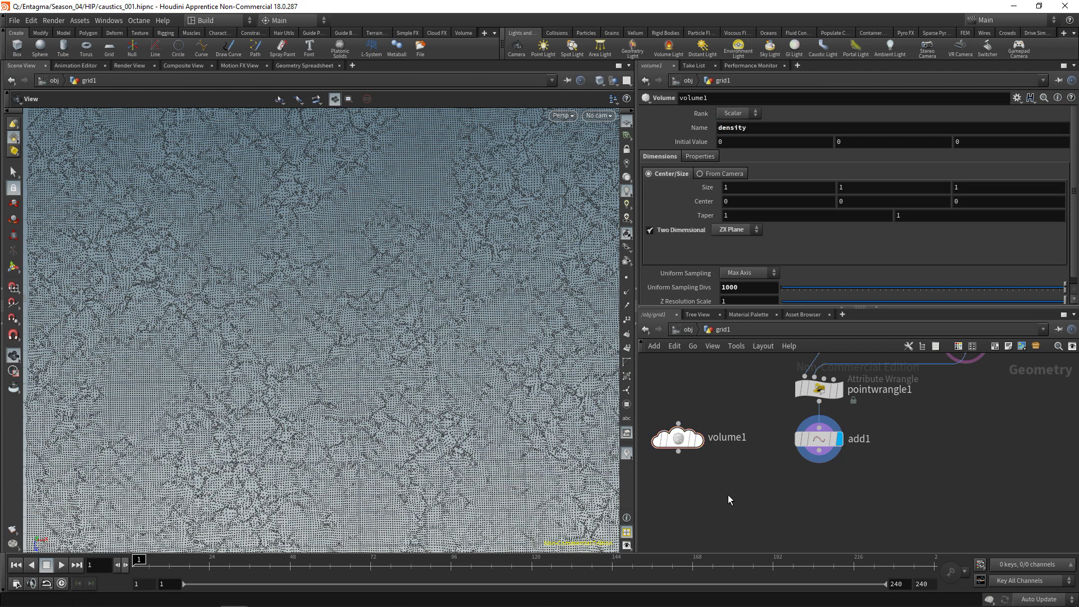
middle_click(679, 444)
middle_drag(783, 497, 775, 482)
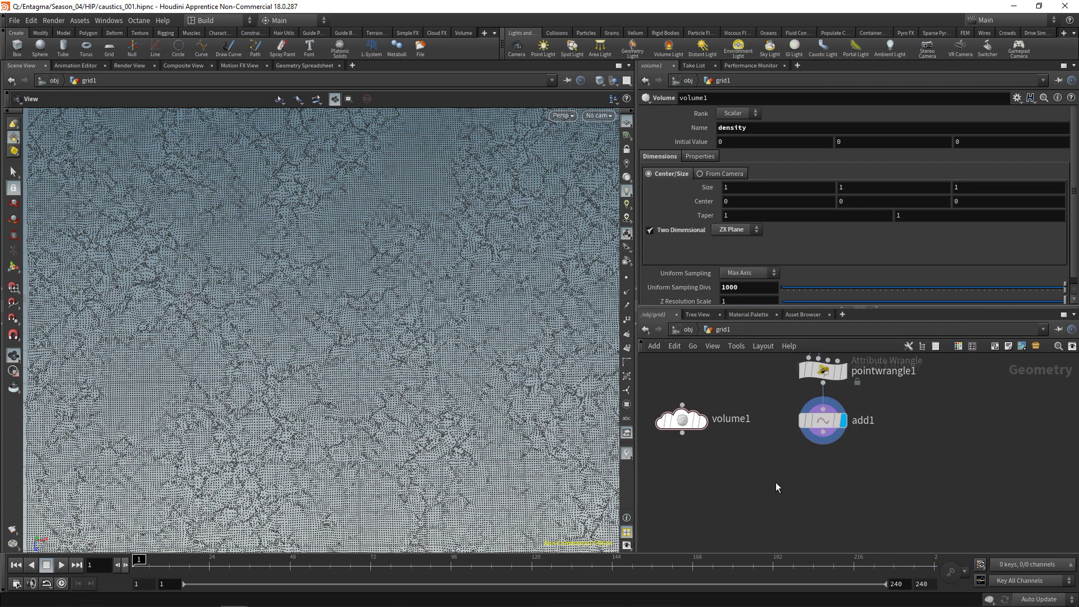
Step: Add a Volume Rasterize Particles node fed by volume1 (input 1) and add1 (input 2)
key(Tab)
text(raster)
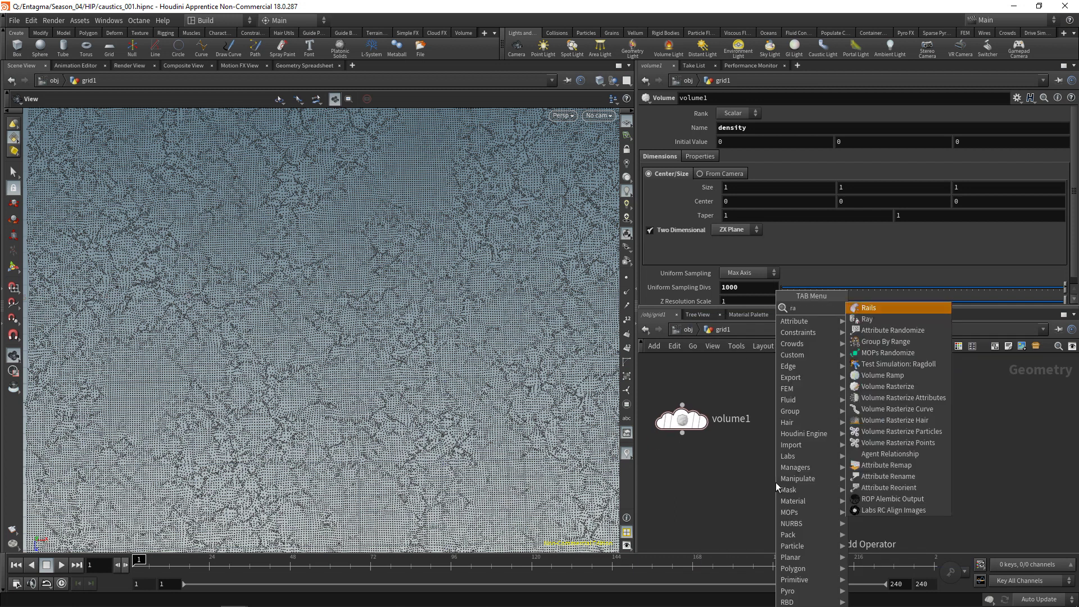
key(Down)
key(Down)
key(Down)
key(Down)
key(Return)
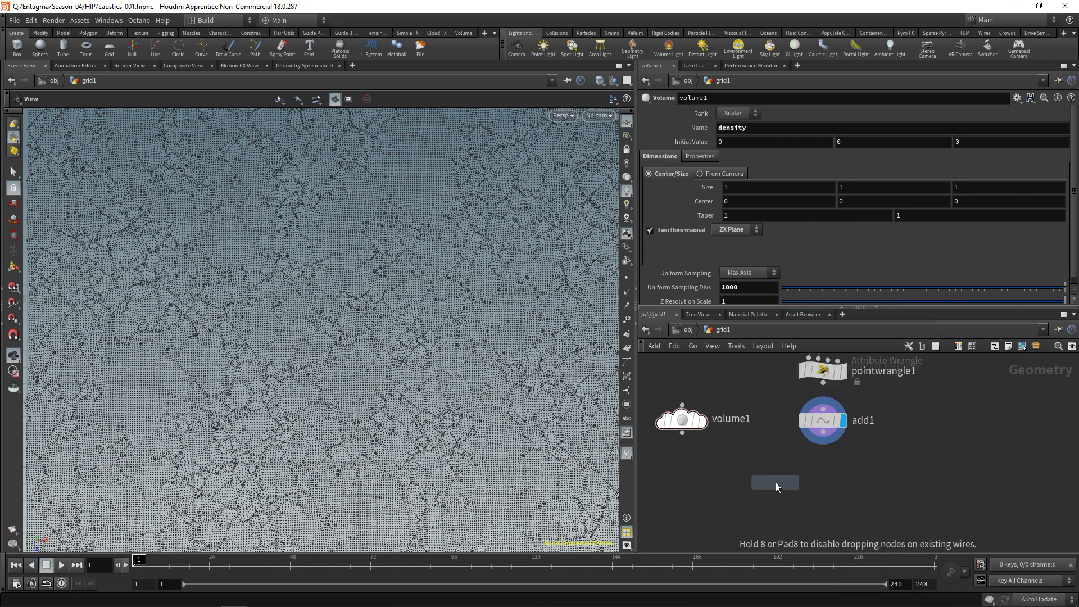
click(776, 482)
mouse_move(776, 482)
mouse_down()
mouse_move(765, 498)
mouse_move(761, 488)
mouse_up()
click(683, 434)
click(751, 476)
click(770, 476)
click(822, 433)
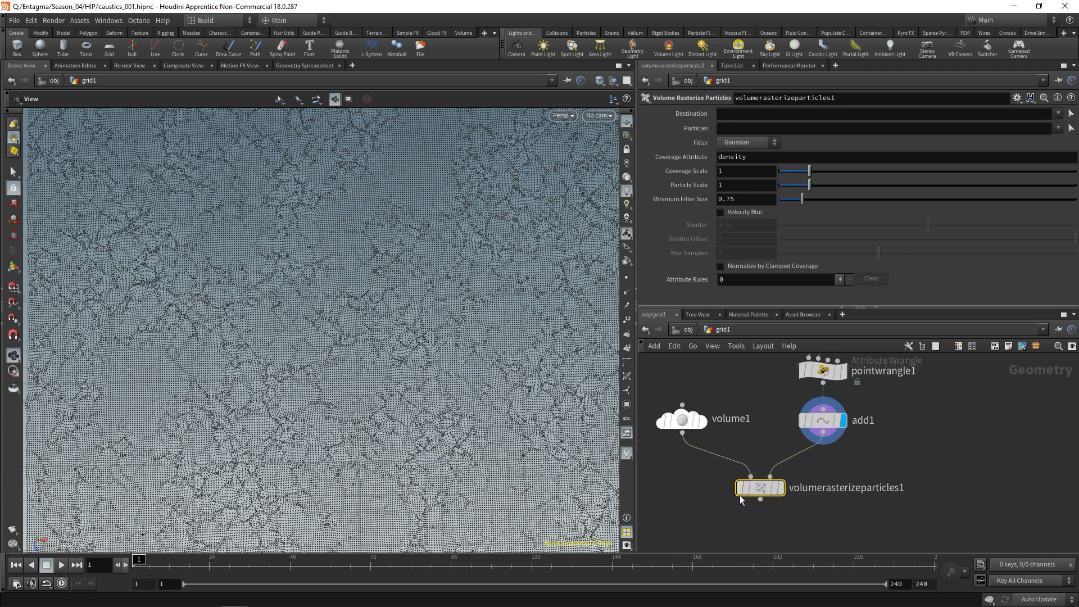
Step: Set the rasterizer's Particle Scale to 0.01 and display its result
click(733, 186)
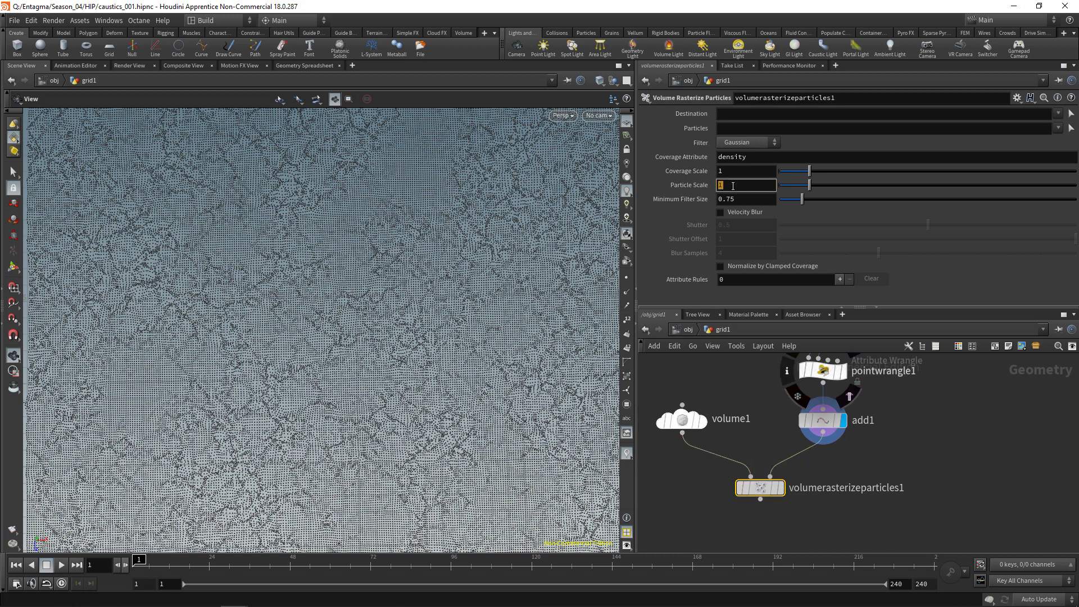
text(.01)
key(Return)
click(786, 462)
click(681, 419)
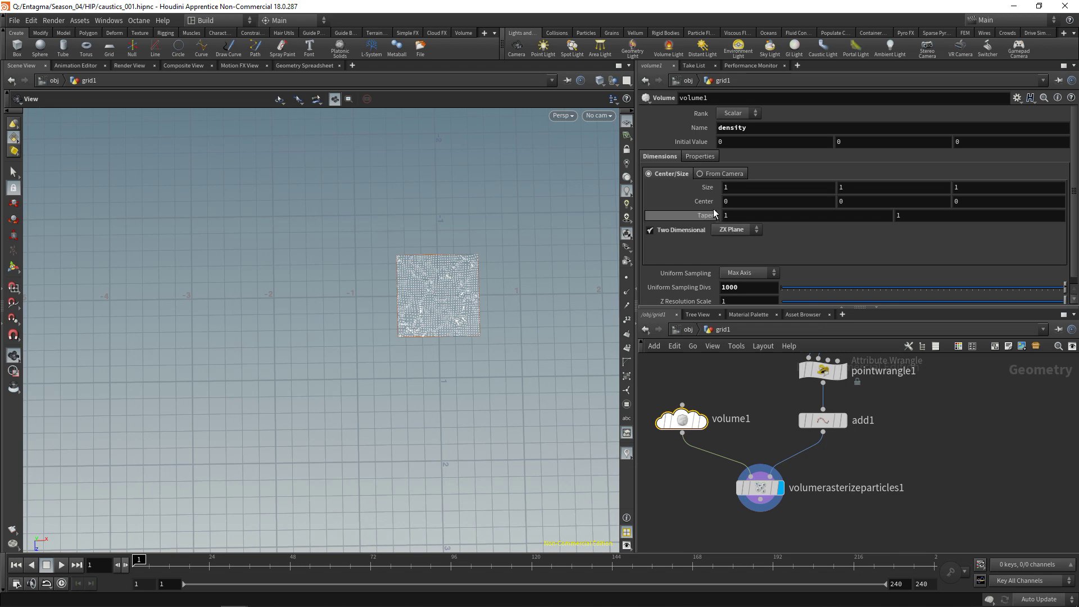
Step: Set volume1's Size X and Z to 10
click(744, 187)
text(10)
key(Tab)
key(Tab)
text(0)
key(Return)
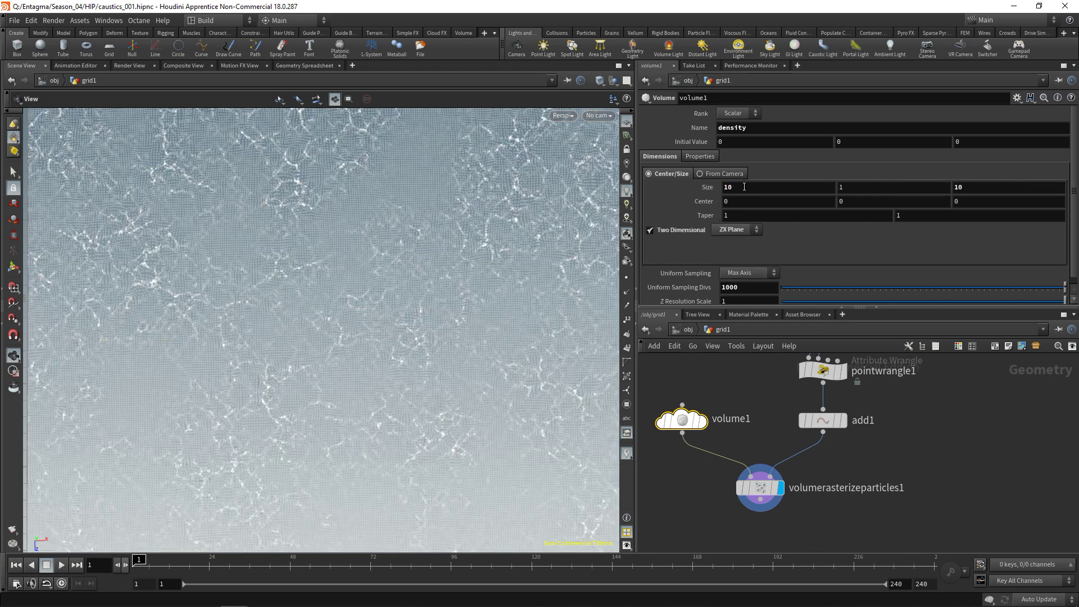
scroll(522, 387, down, 2)
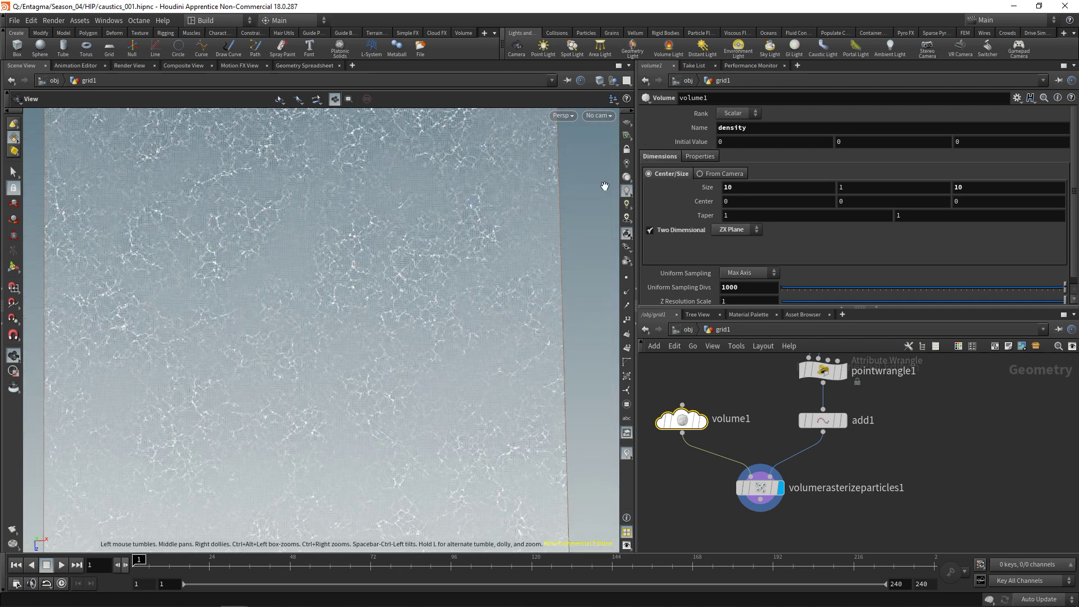
Step: Switch the viewport's Color Scheme to Dark in Display Options
key(d)
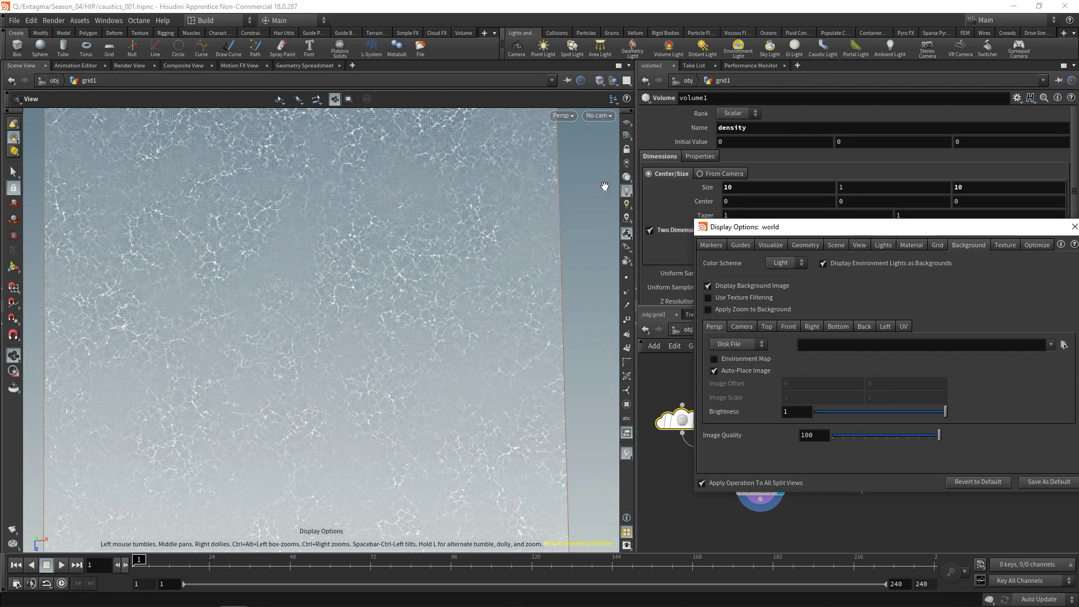
click(792, 262)
click(778, 283)
drag(1032, 233, 976, 238)
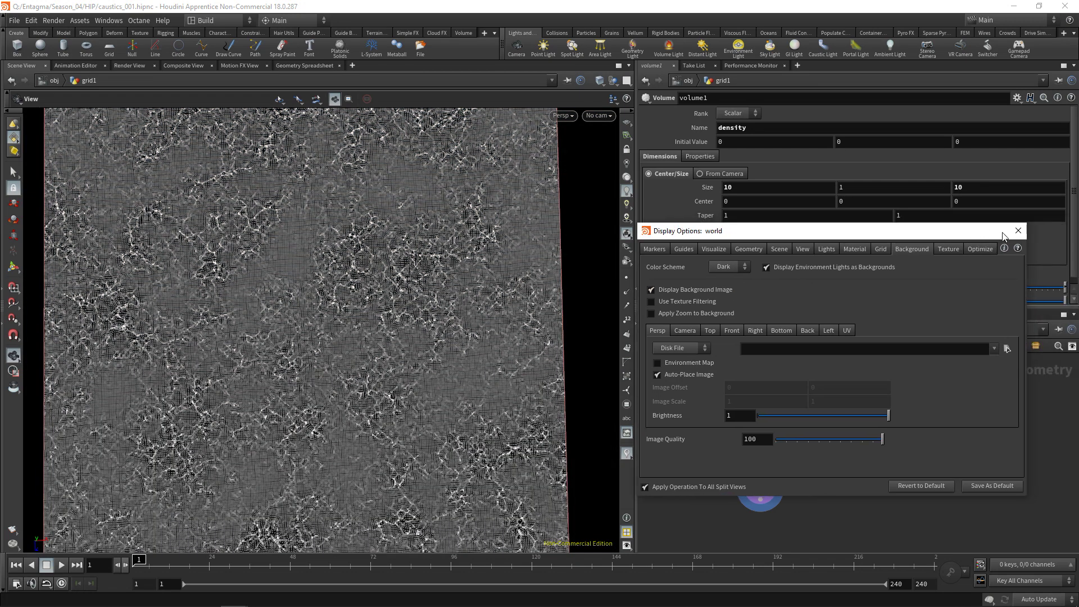
click(1017, 232)
scroll(423, 368, up, 3)
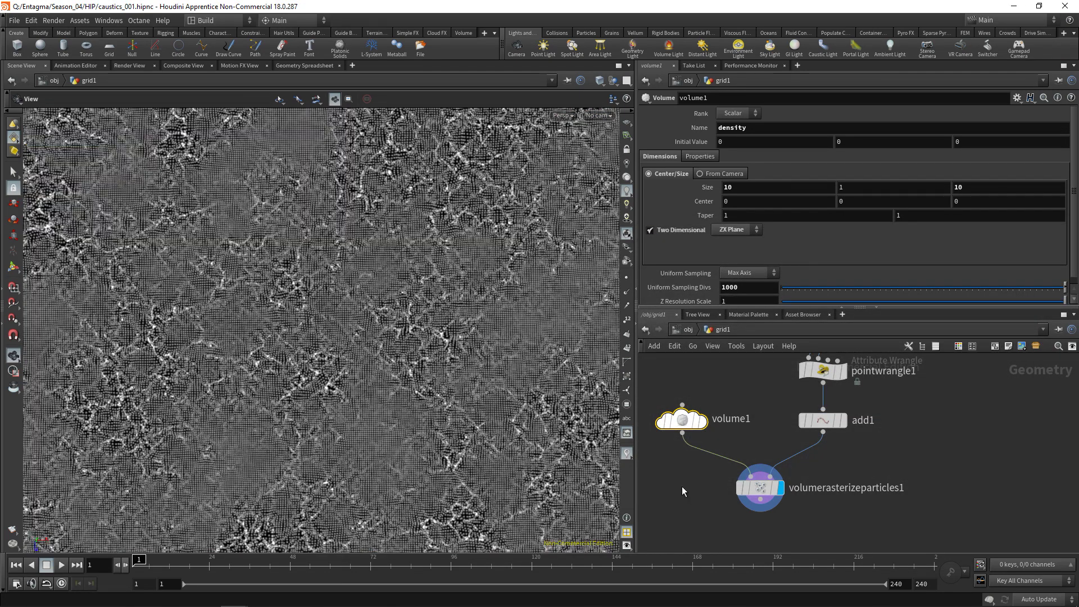
Step: Drag the rasterizer's Minimum Filter Size slider up to about 3.47
click(760, 487)
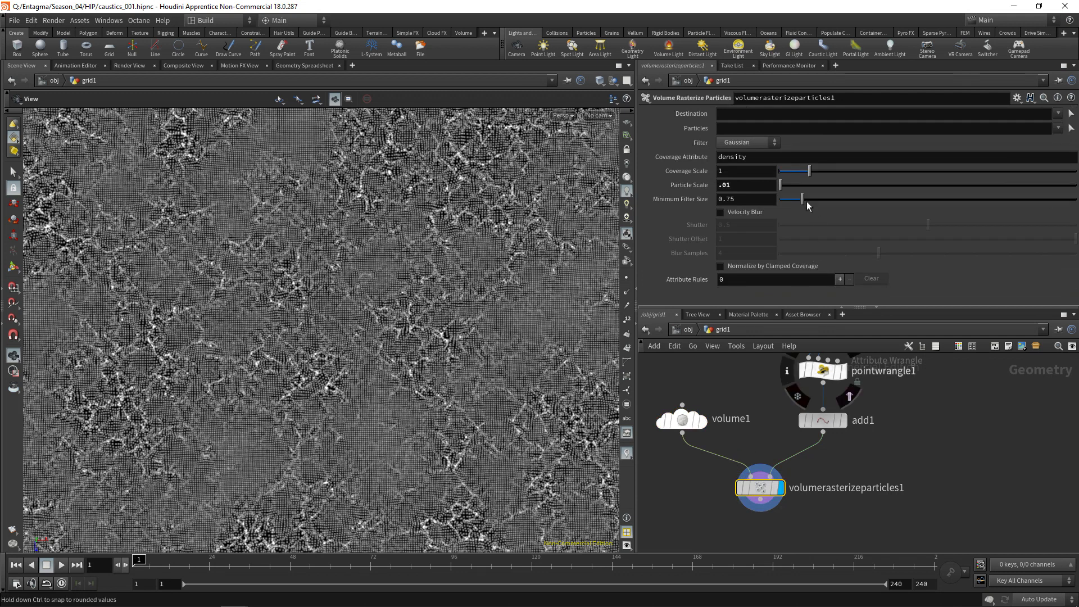
drag(801, 199, 883, 198)
middle_drag(741, 369, 724, 487)
Step: Set mountain1's noise Height to 0.74 and Max Octaves to 5
click(804, 390)
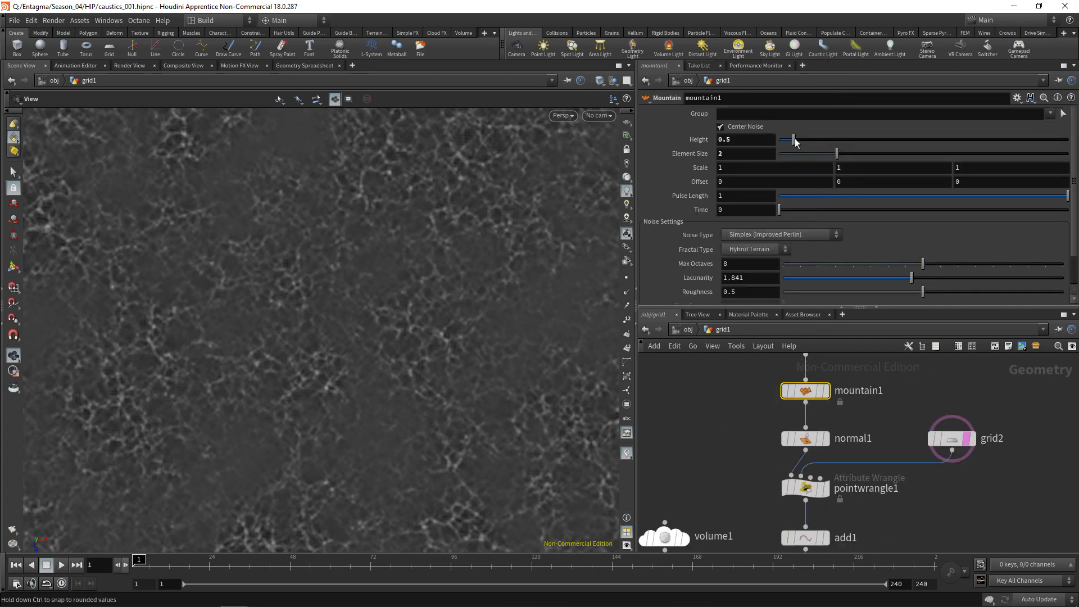
drag(794, 141, 838, 155)
click(740, 265)
scroll(741, 268, down, 2)
scroll(740, 267, down, 1)
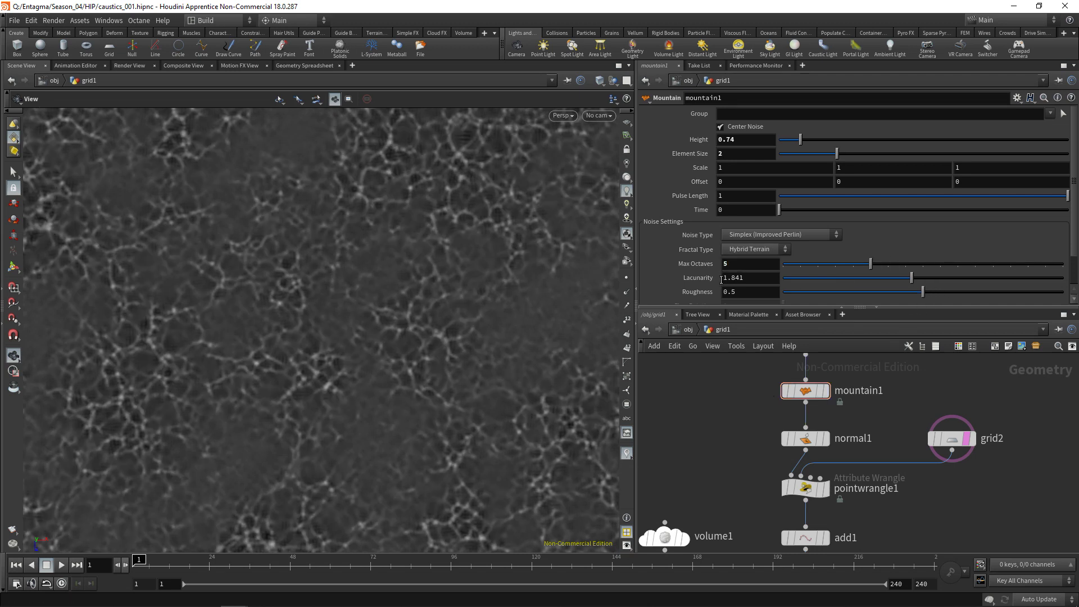
Step: Set mountain1's Roughness to 0.65 and Lacunarity to 1.65
click(750, 292)
text(0.65)
key(Return)
click(759, 278)
text(1.65)
key(Return)
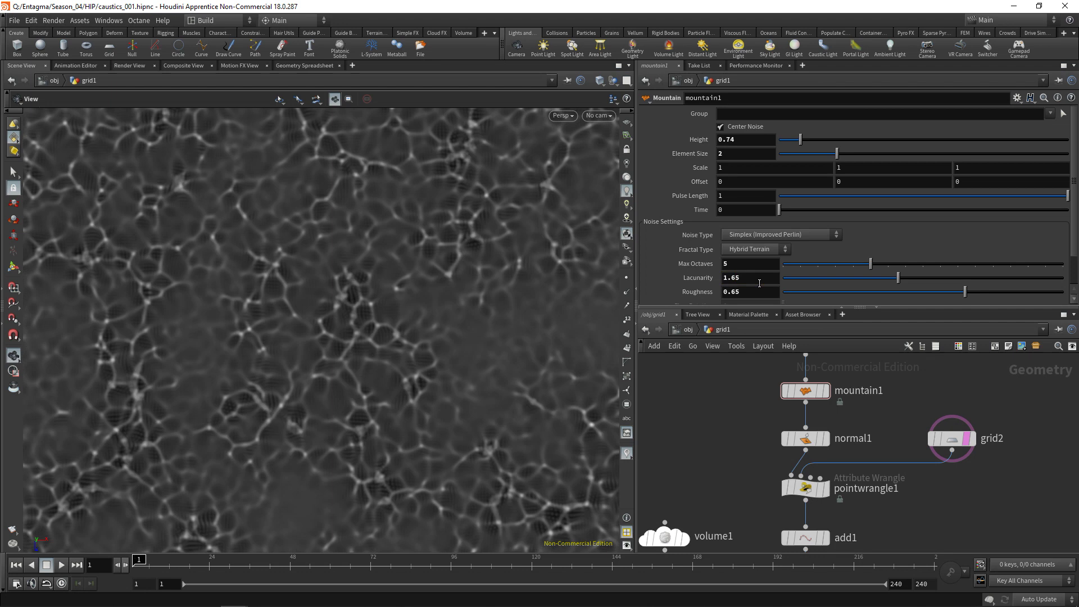
scroll(386, 321, down, 5)
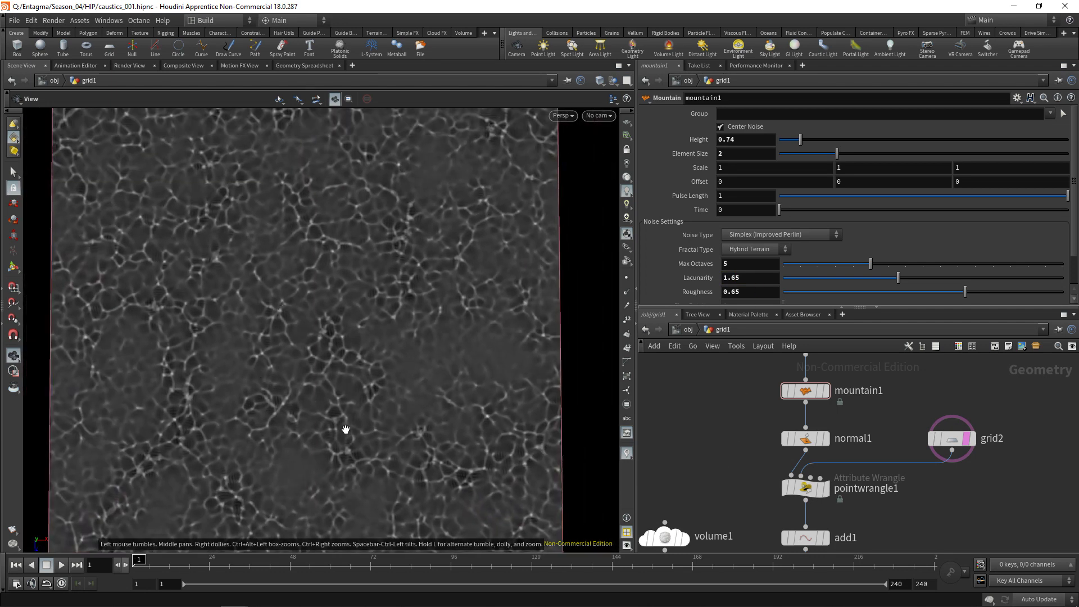
scroll(345, 425, up, 5)
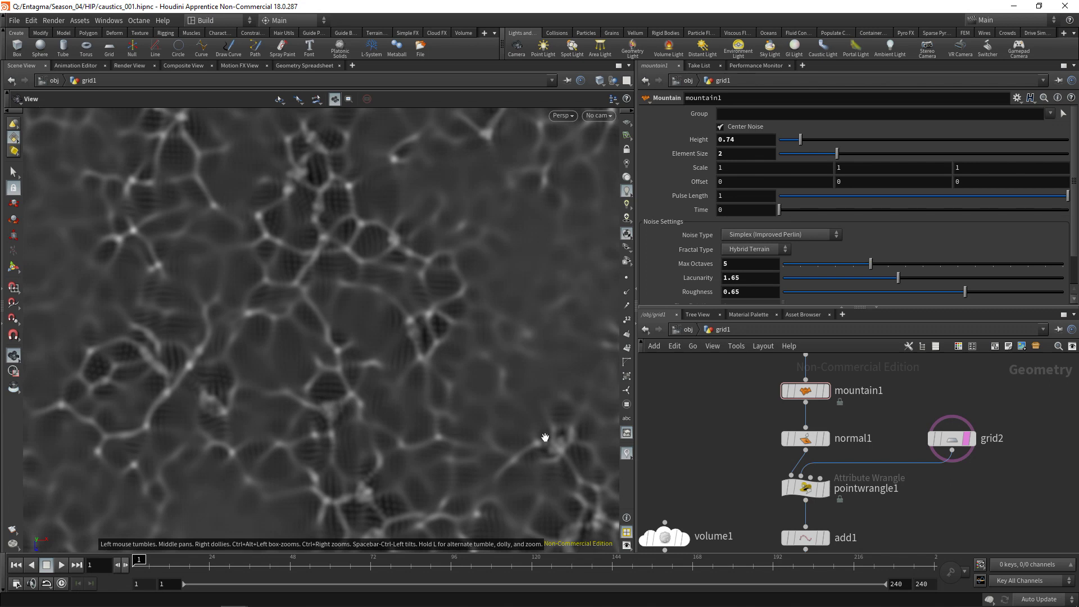
Step: Lower the rasterizer's Minimum Filter Size to 1.0 for sharper caustic lines
middle_drag(727, 457, 718, 399)
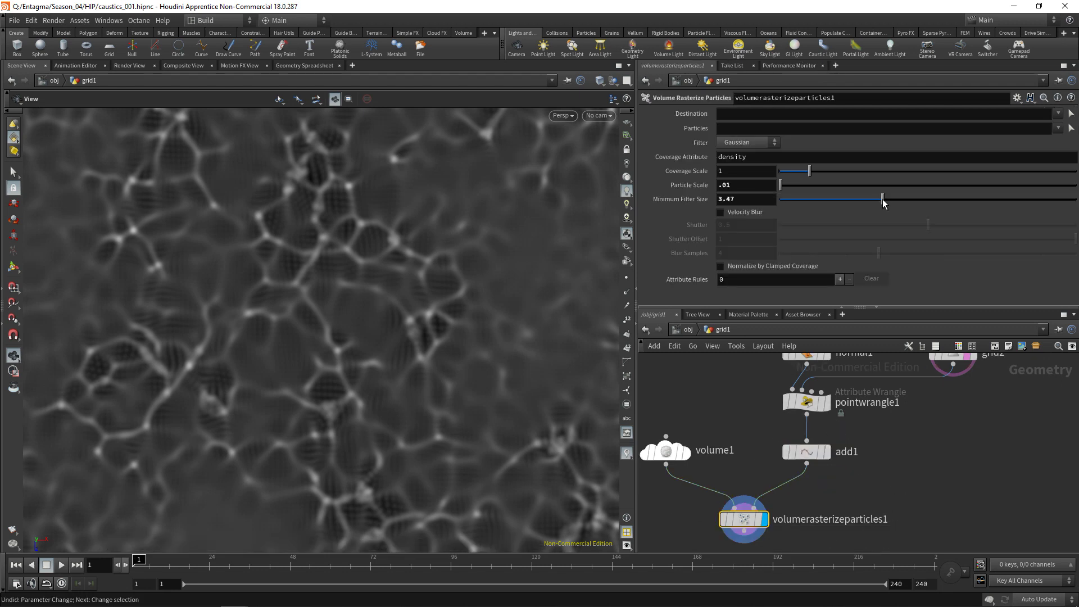
drag(882, 204, 821, 200)
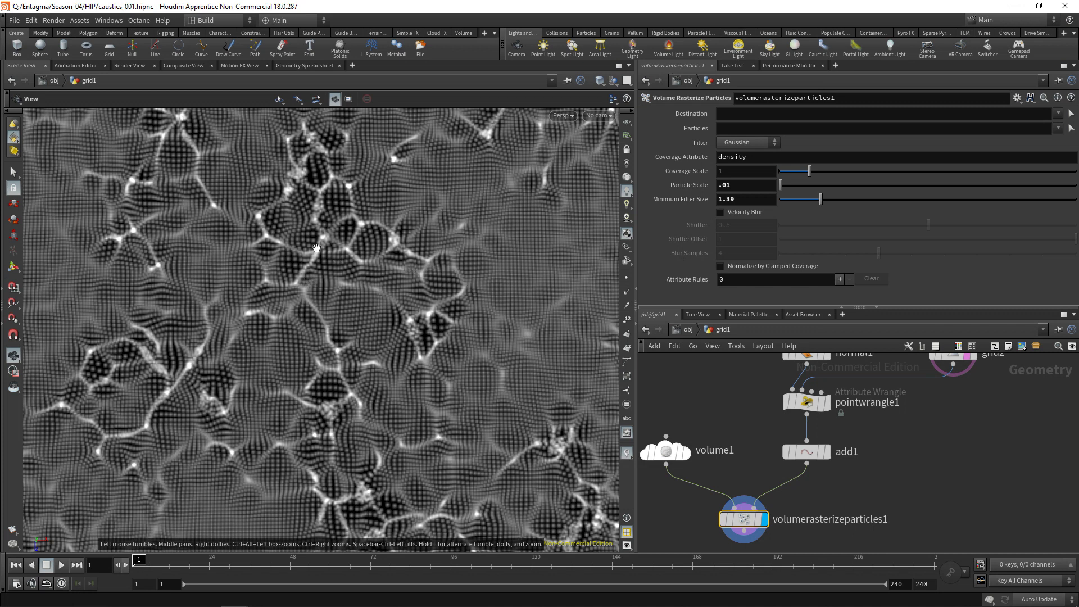
double_click(743, 200)
text(1.0)
key(Return)
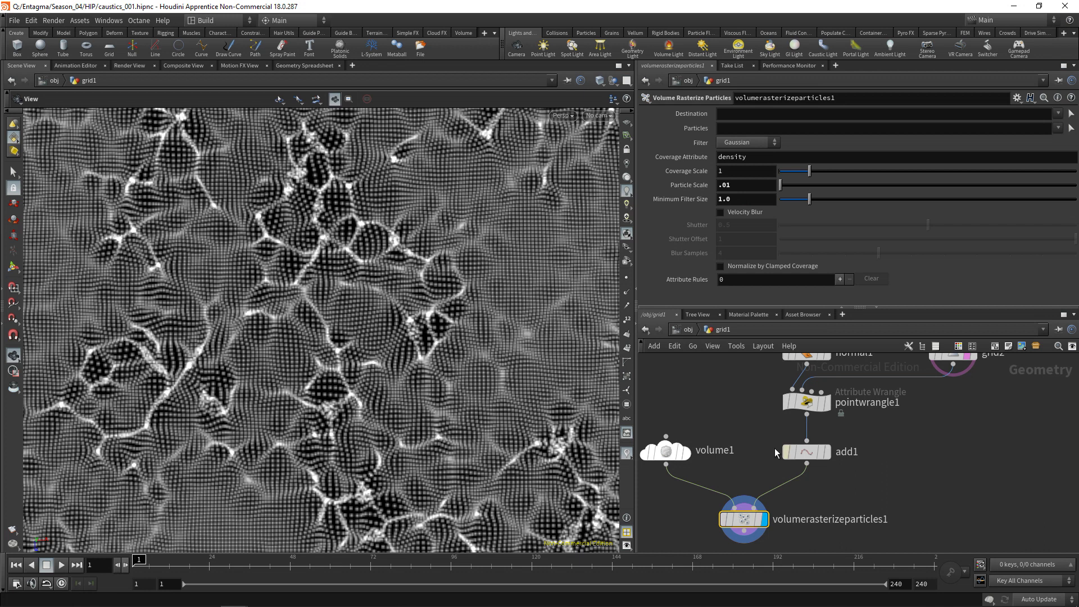
scroll(410, 314, up, 3)
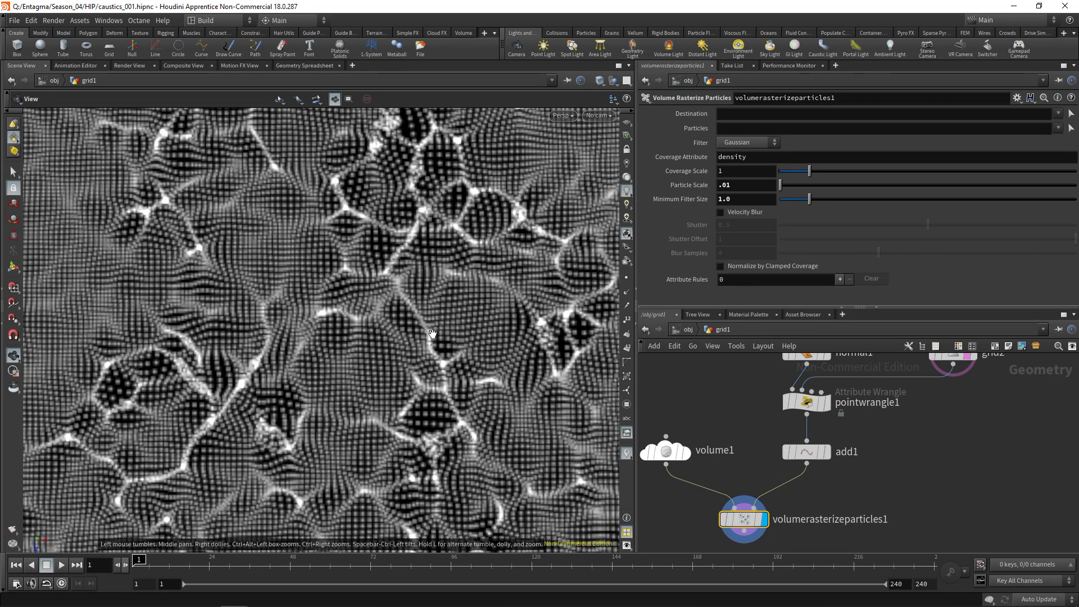
Step: Turn off the viewport's 3D texture resolution limit in Display Options
key(d)
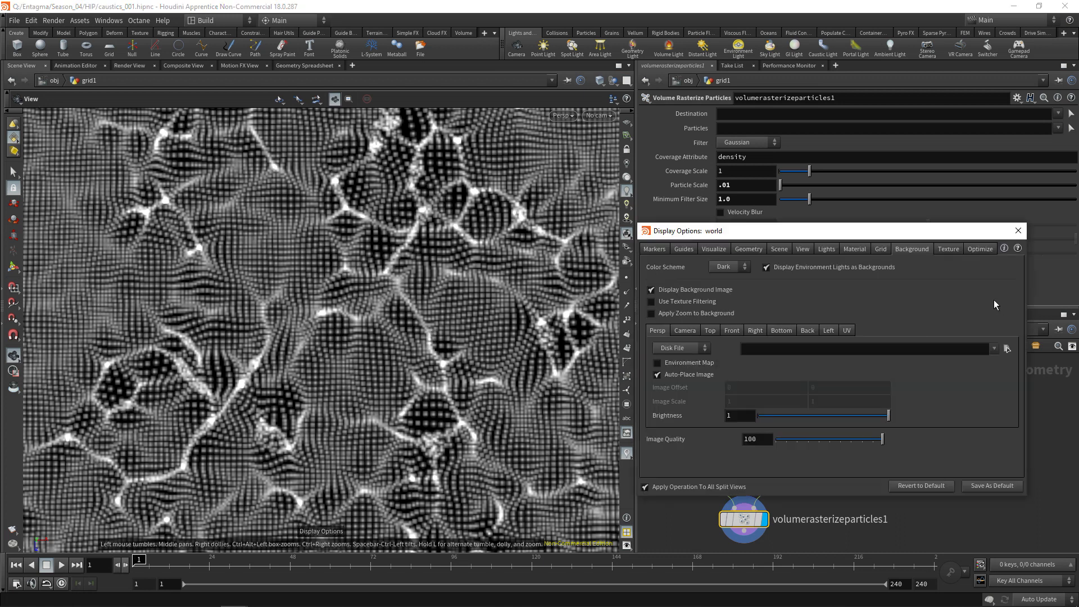
click(950, 249)
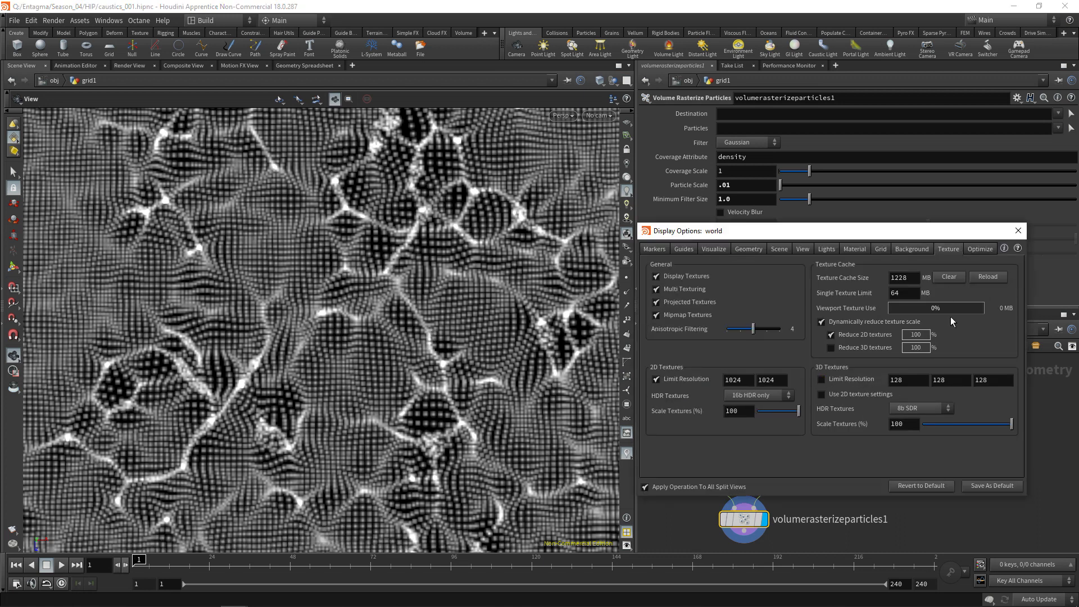
click(1018, 231)
Step: Try volume1 at 256 Uniform Sampling Divs, then restore it to 1000
drag(734, 415, 663, 472)
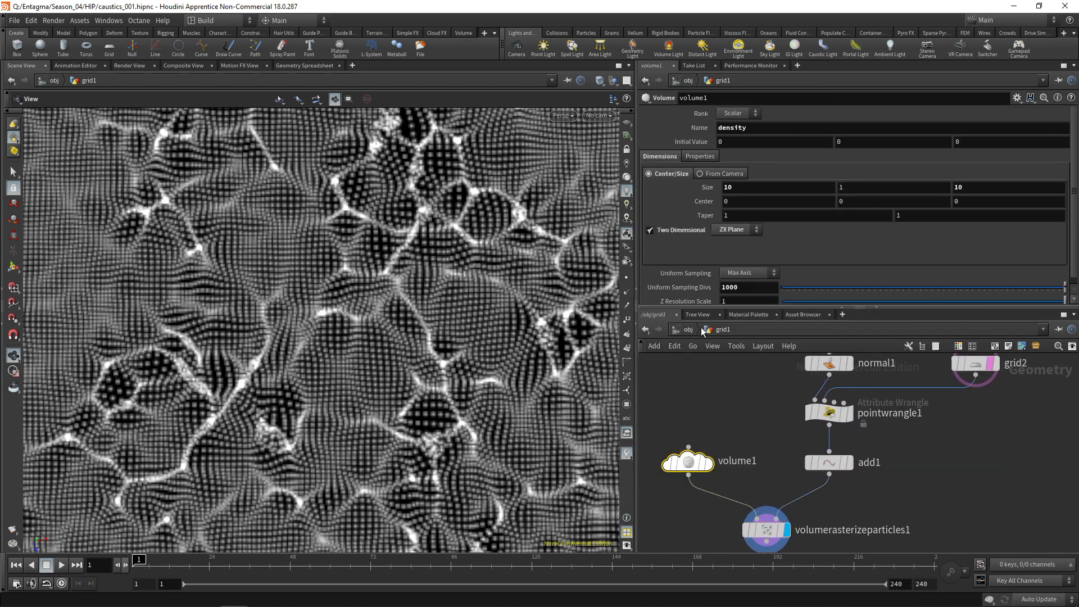
double_click(733, 288)
text(256)
key(Return)
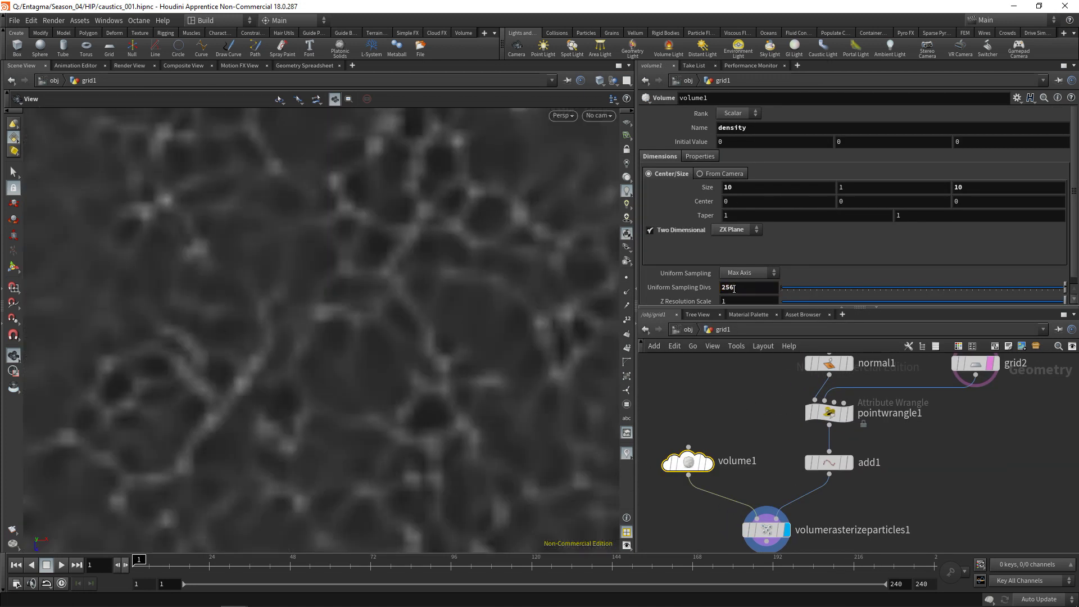
double_click(734, 289)
text(1000)
key(Return)
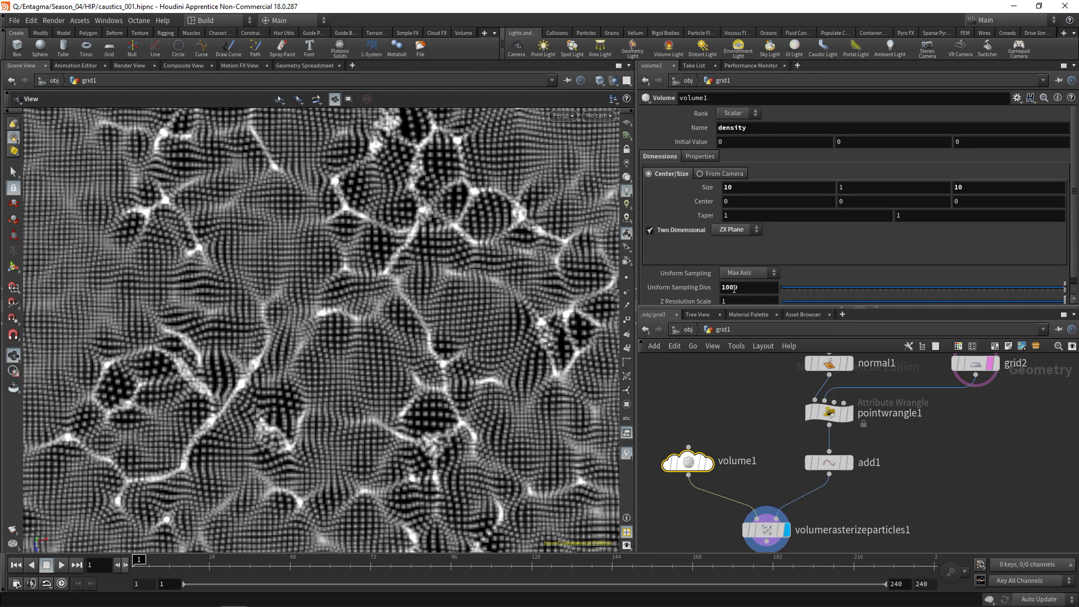
scroll(406, 279, down, 3)
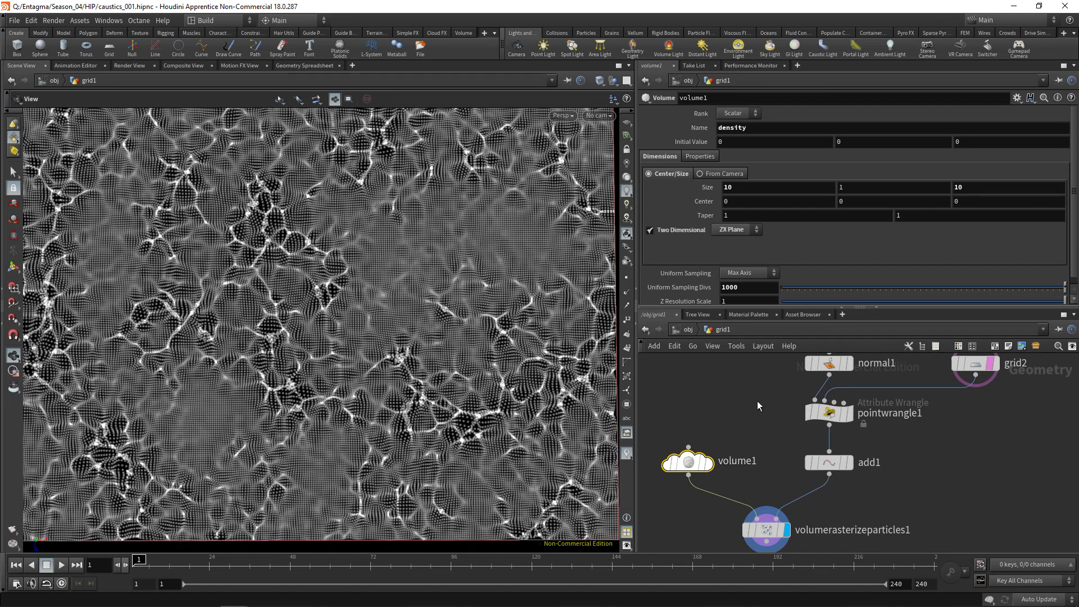
Step: Set grid1 to 1000 rows and 1000 columns
middle_drag(761, 406, 761, 484)
click(827, 414)
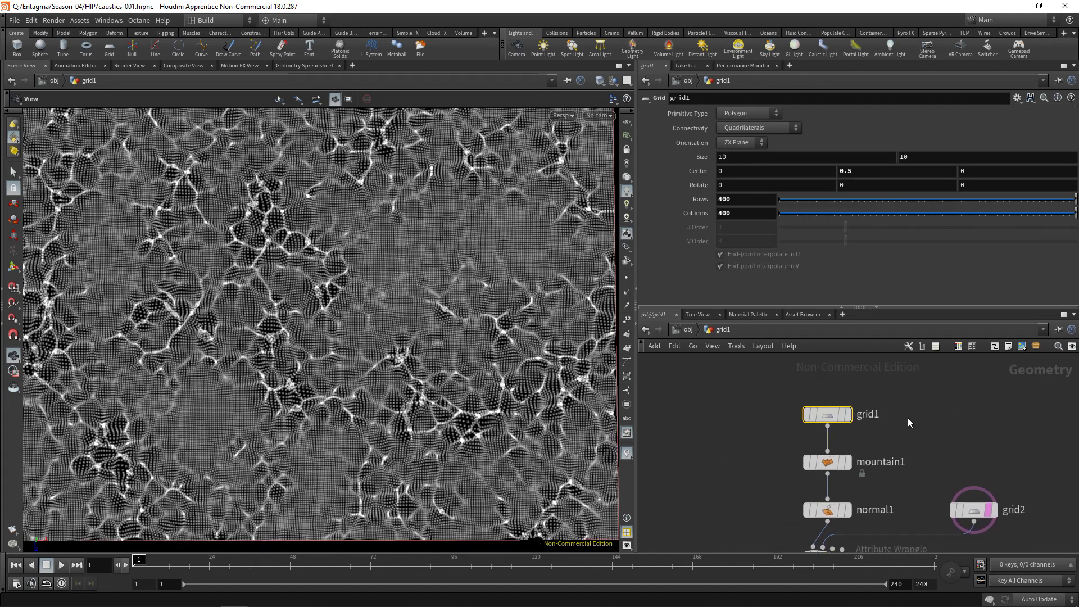
click(752, 197)
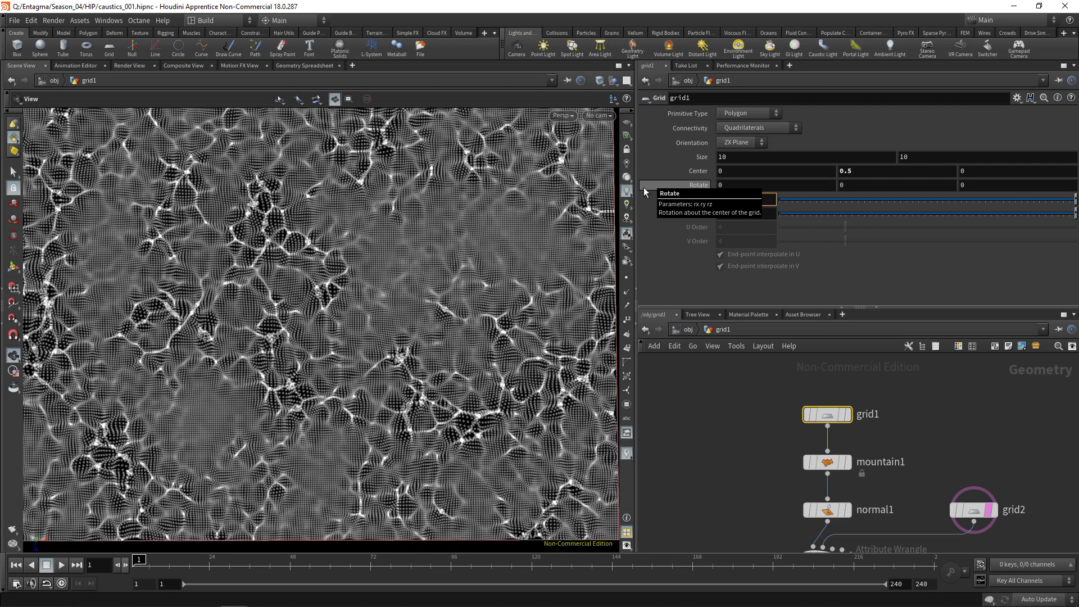
text(1000)
key(Tab)
text(1000)
key(Return)
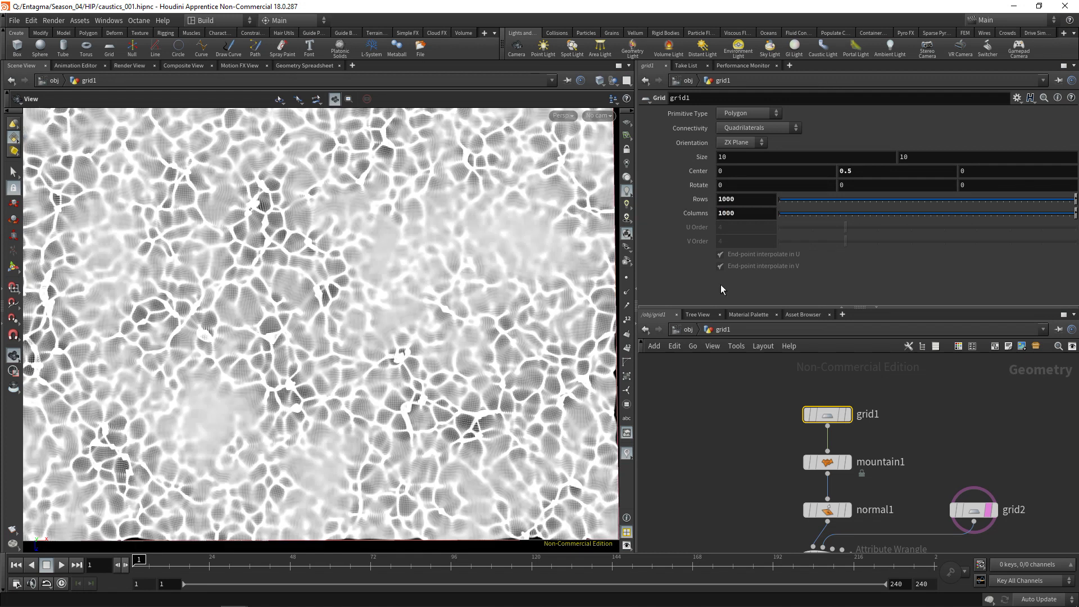
scroll(413, 333, down, 3)
scroll(413, 334, up, 1)
scroll(413, 334, up, 1)
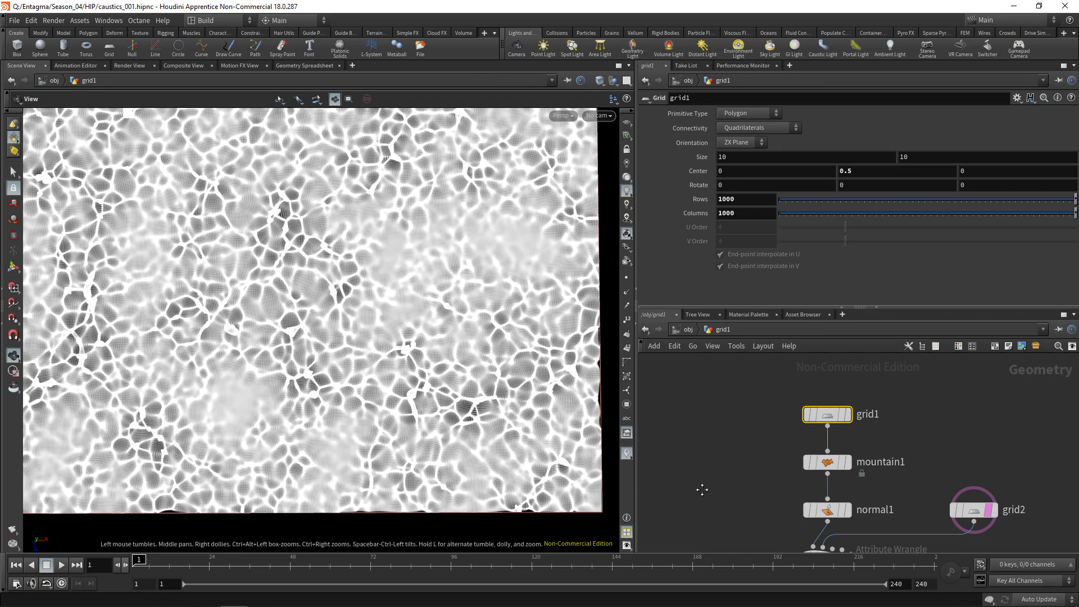
scroll(702, 478, down, 5)
Step: Drag the rasterizer's Coverage Scale down to 0.1 and zoom in on the caustics
click(753, 535)
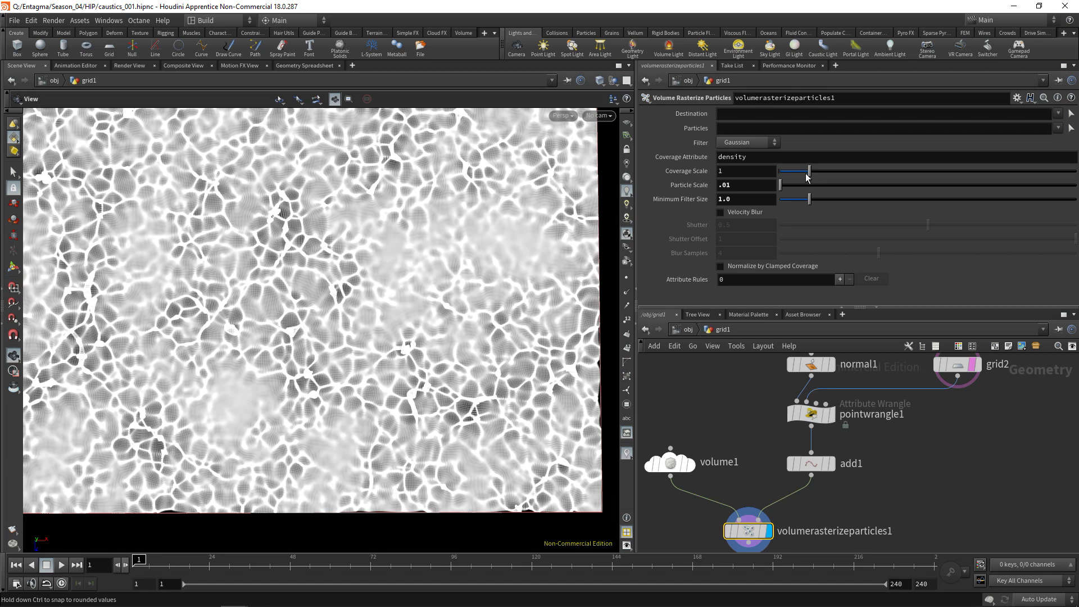
drag(809, 177, 782, 173)
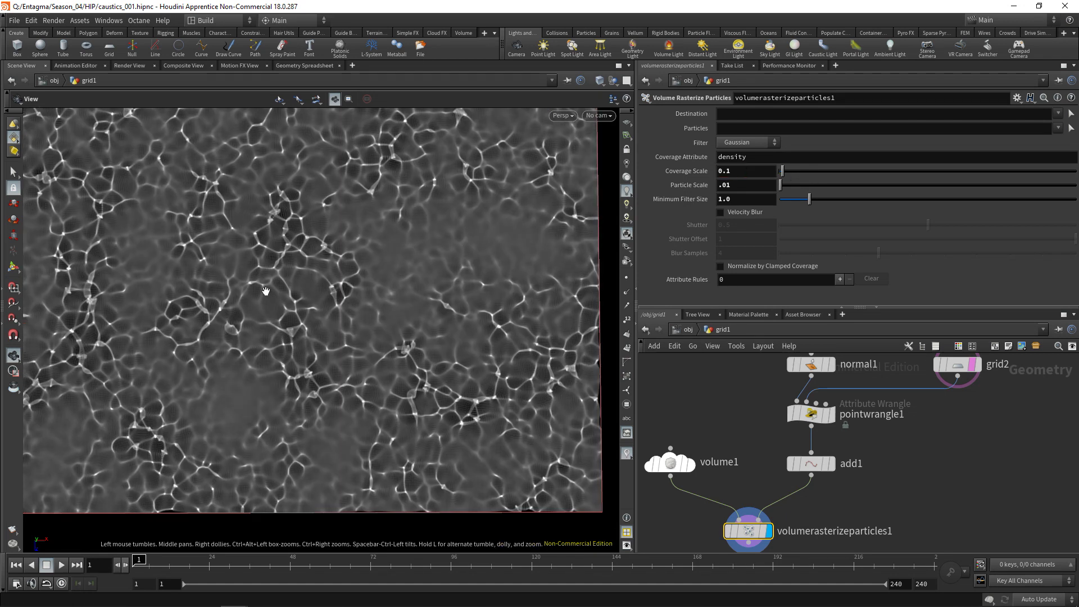
right_drag(285, 239, 337, 240)
middle_drag(344, 245, 486, 415)
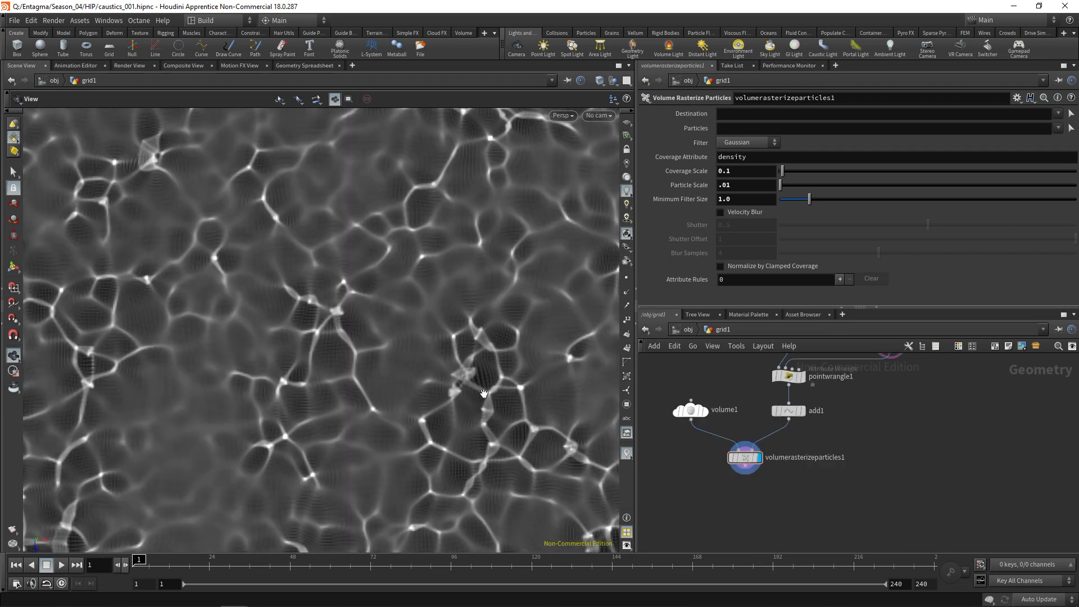
Step: Add a Point Jitter node with Axis Scale Y 0 and Scale 0.01
key(Tab)
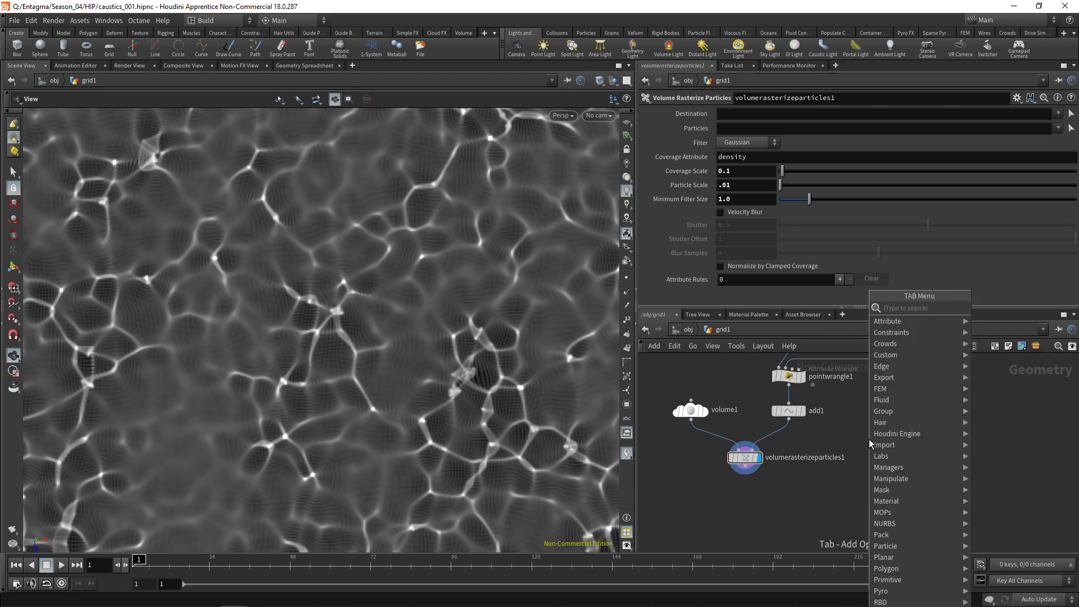
text(pointji)
key(Return)
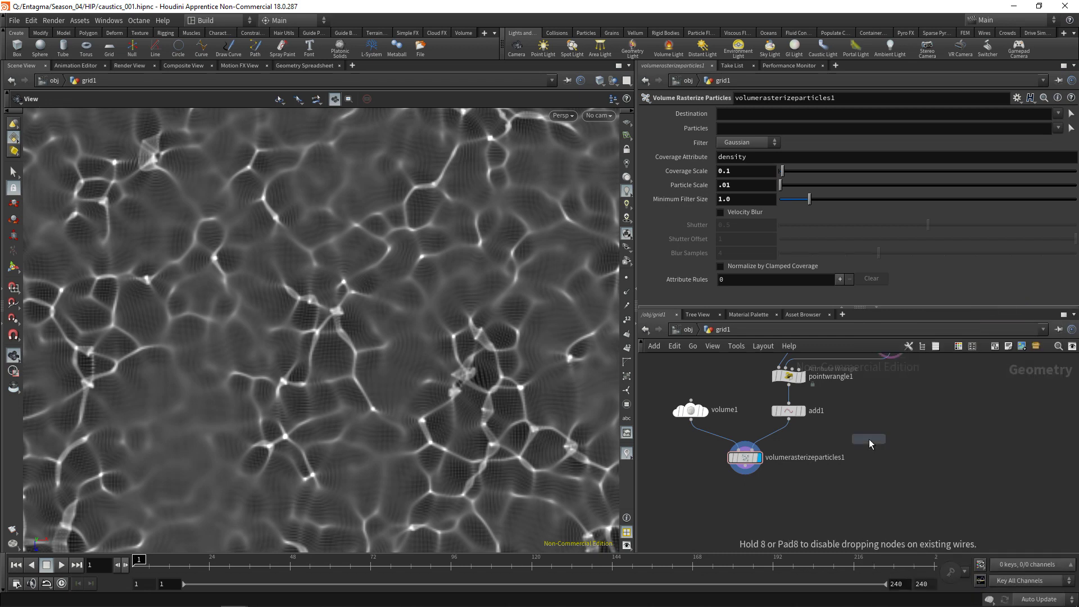
click(869, 439)
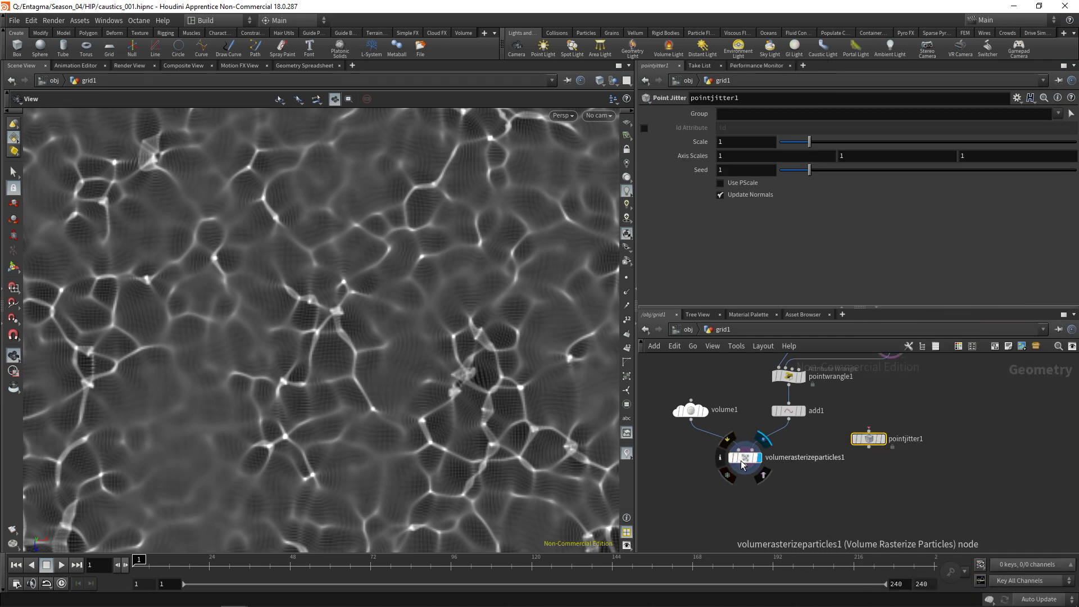
drag(733, 462, 735, 497)
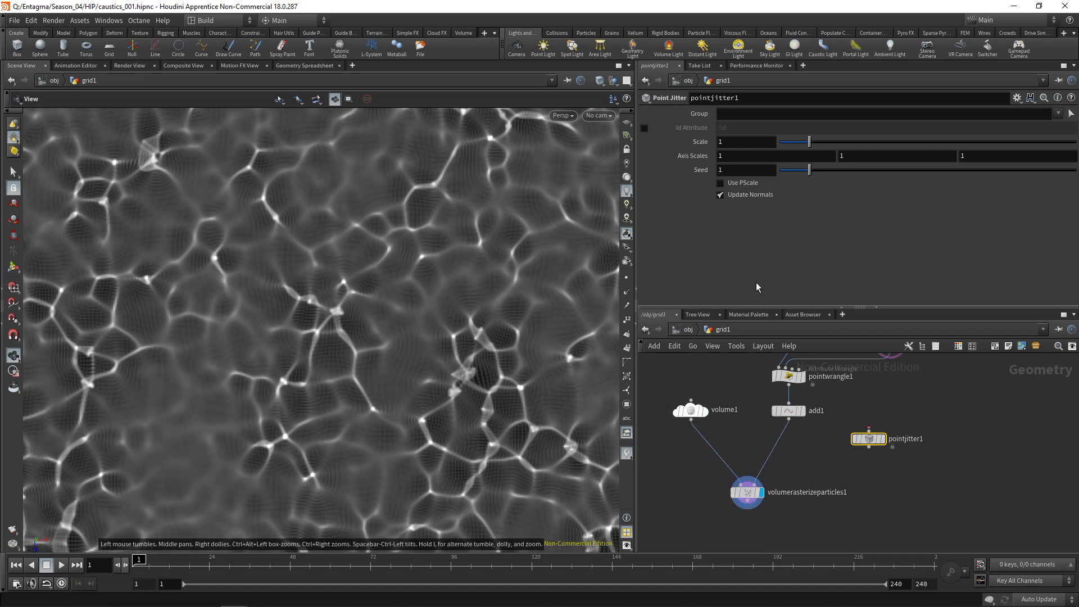
click(857, 156)
text(0)
key(Return)
click(734, 143)
text(0.91)
key(Return)
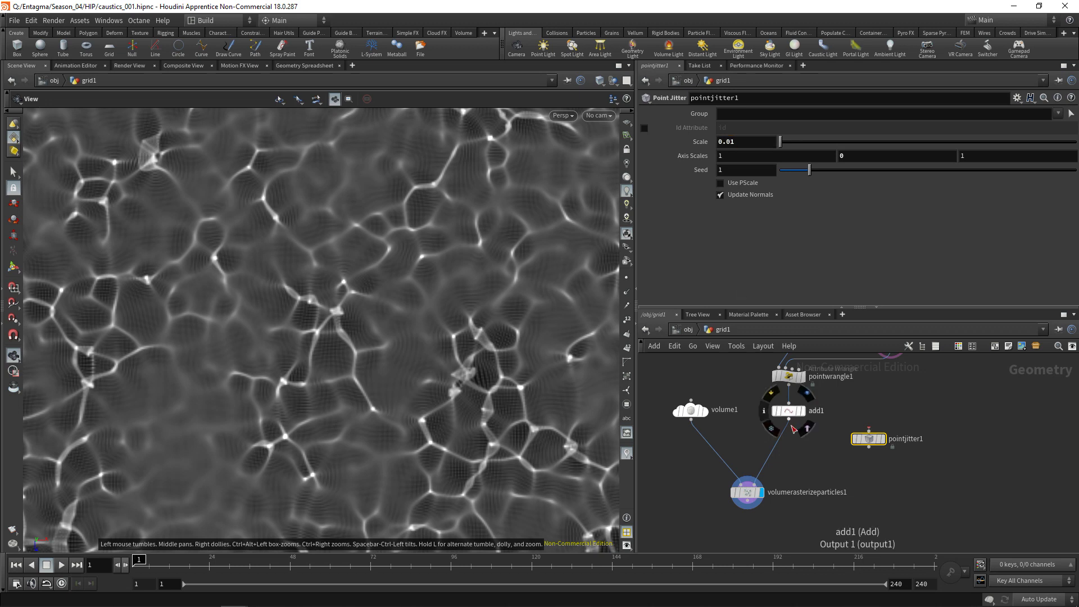
Step: Wire pointjitter1 between add1 and the rasterizer and inspect the jittered caustics
drag(868, 438, 771, 447)
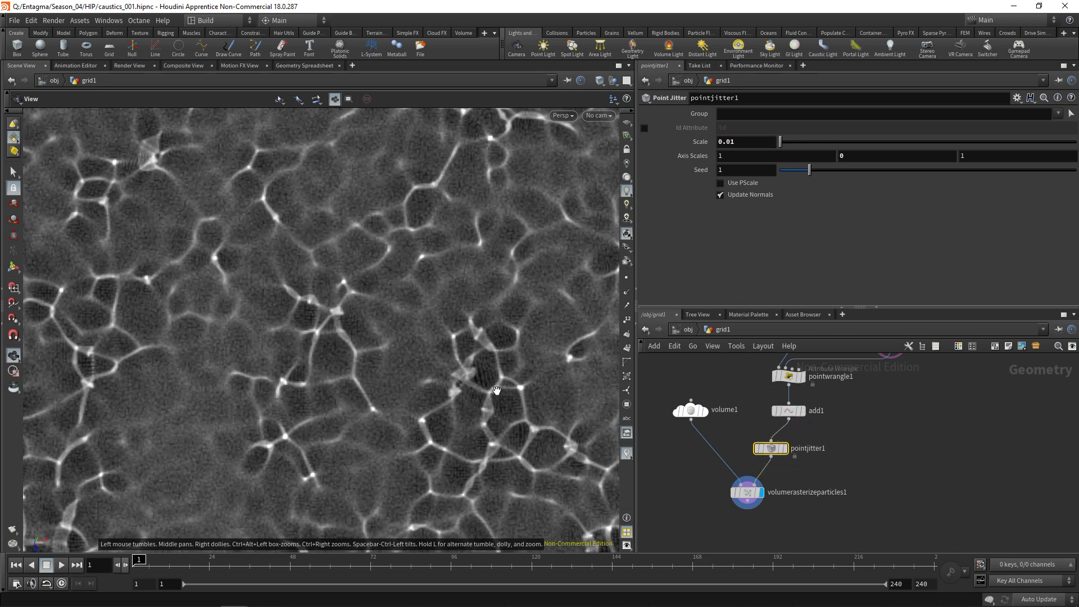
right_drag(498, 393, 342, 386)
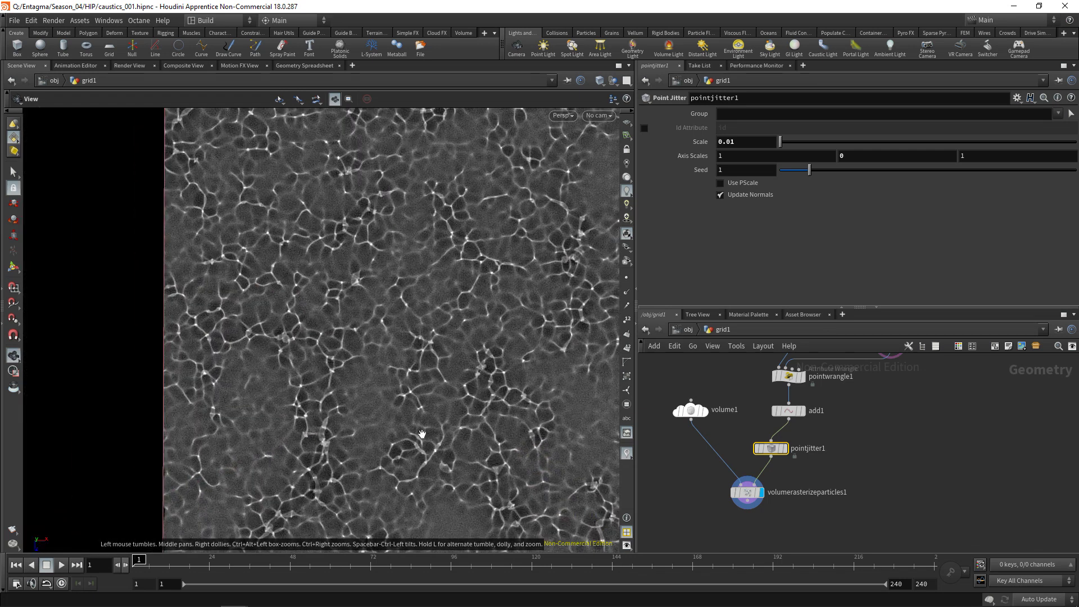
right_drag(544, 376, 407, 324)
drag(756, 449, 773, 449)
scroll(573, 393, down, 3)
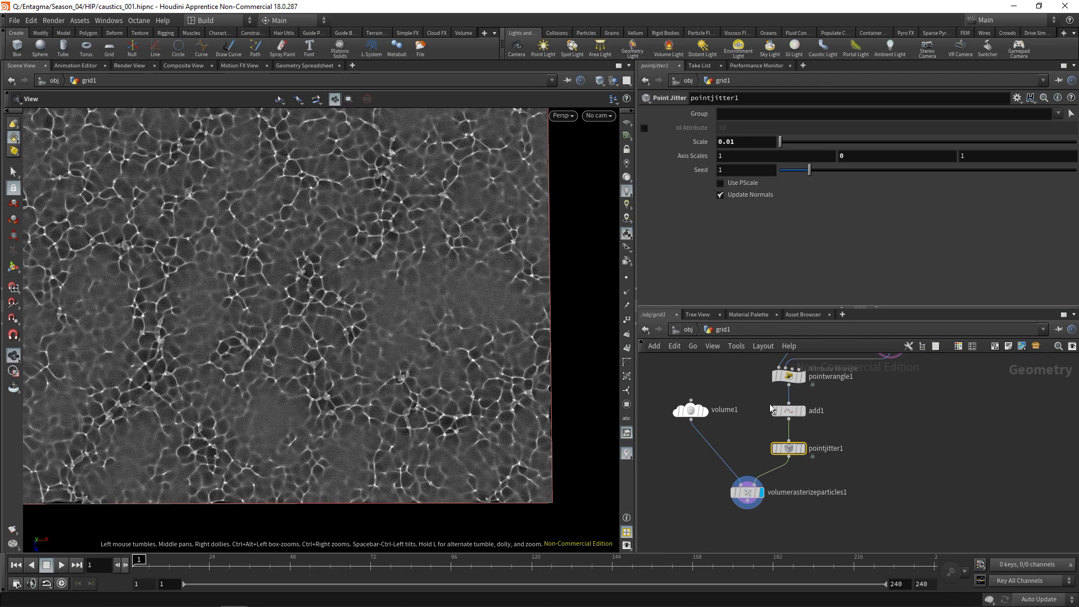
click(802, 375)
Step: Bypass pointjitter1 to compare the caustic grid without jitter, then locate mountain1
right_drag(440, 344, 592, 330)
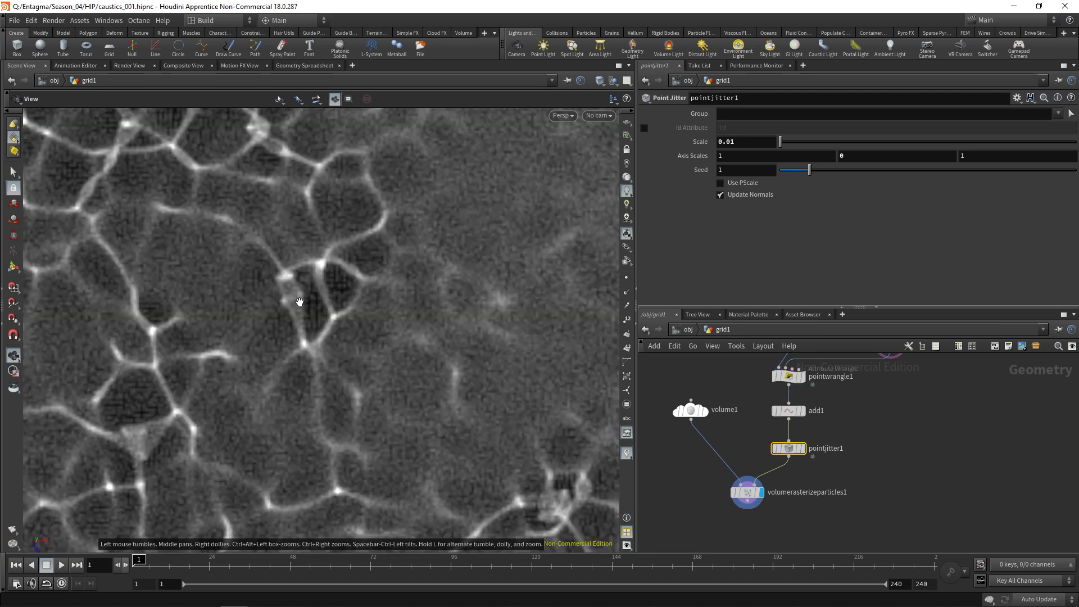
scroll(296, 302, down, 3)
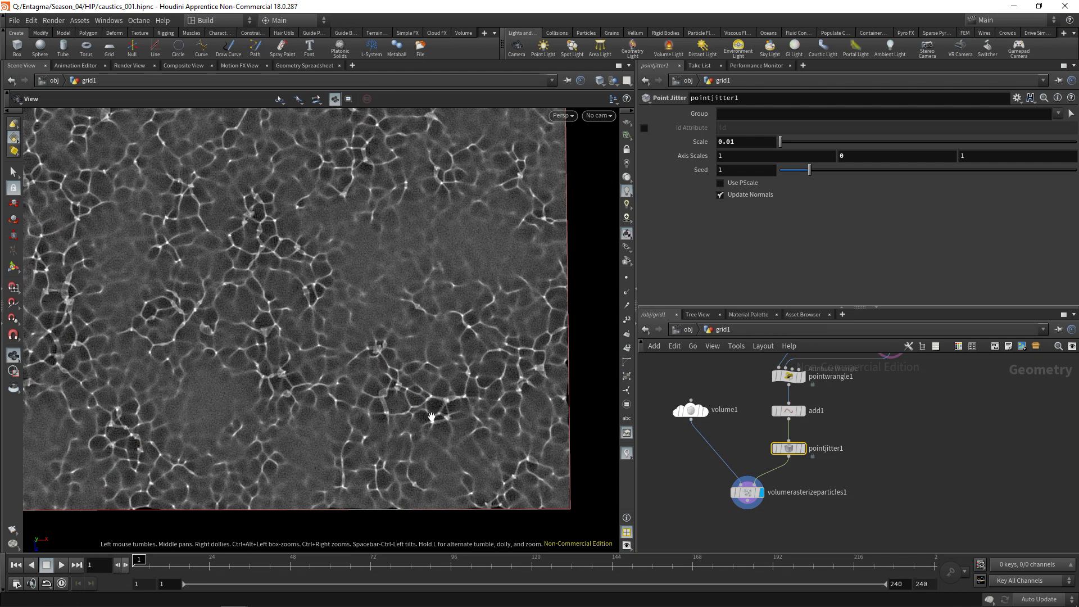
click(775, 448)
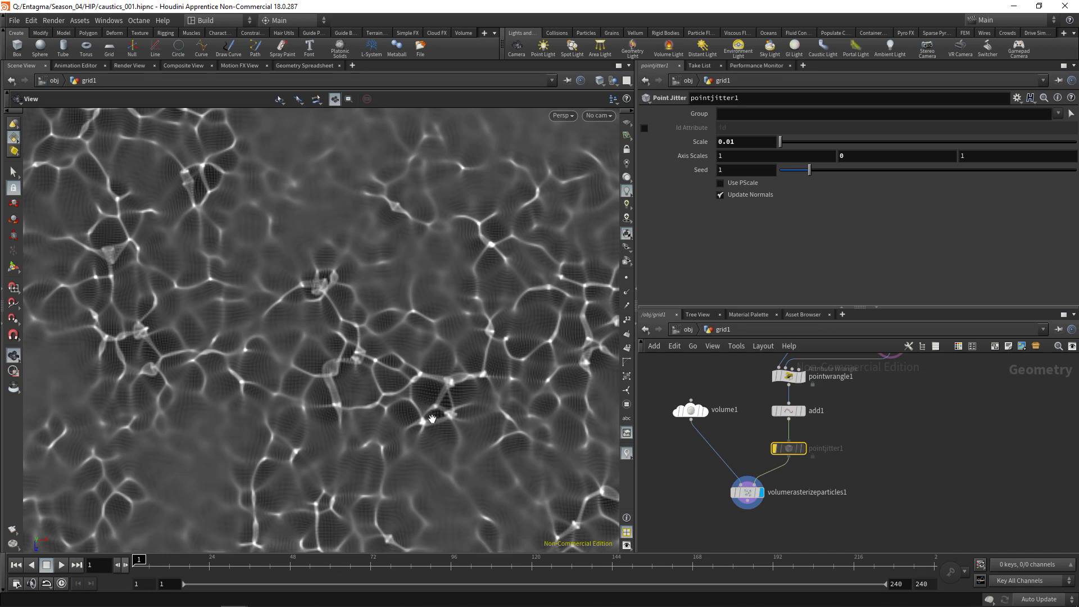
middle_drag(438, 417, 328, 362)
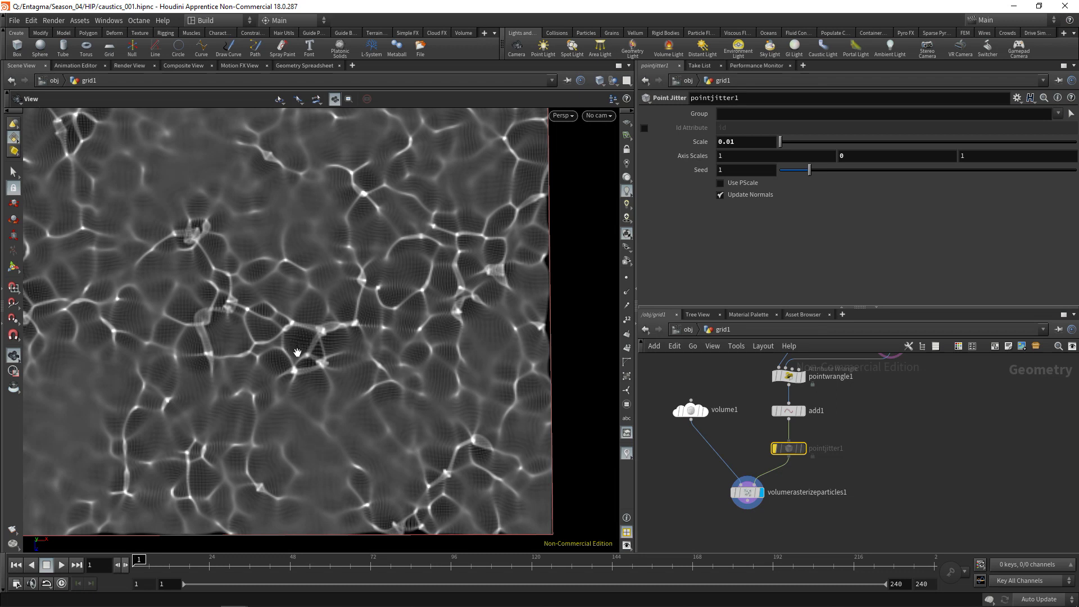
scroll(349, 397, down, 8)
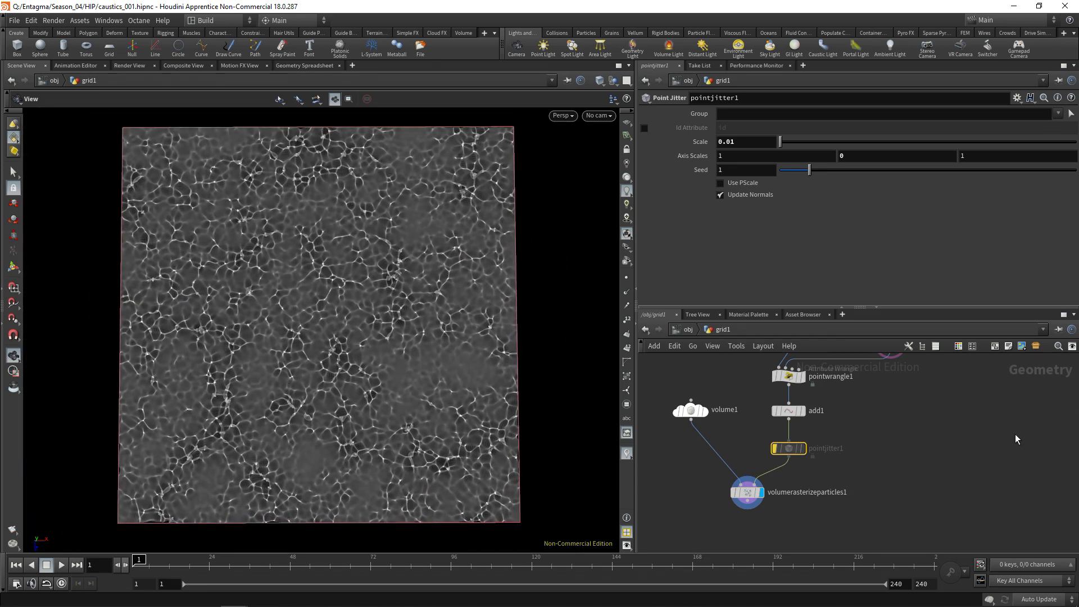
middle_drag(876, 393, 896, 538)
click(822, 455)
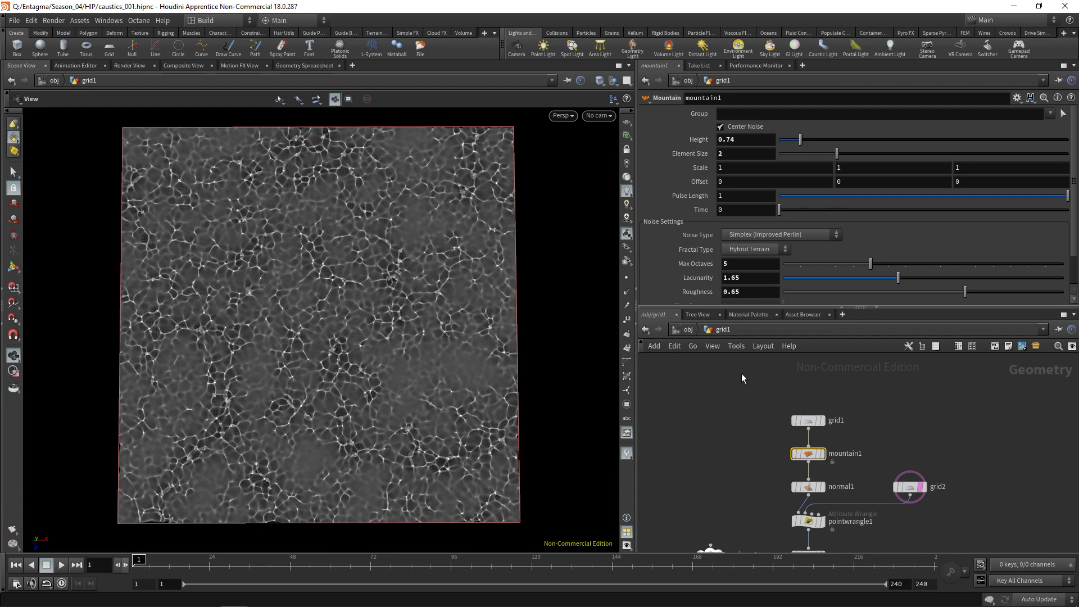